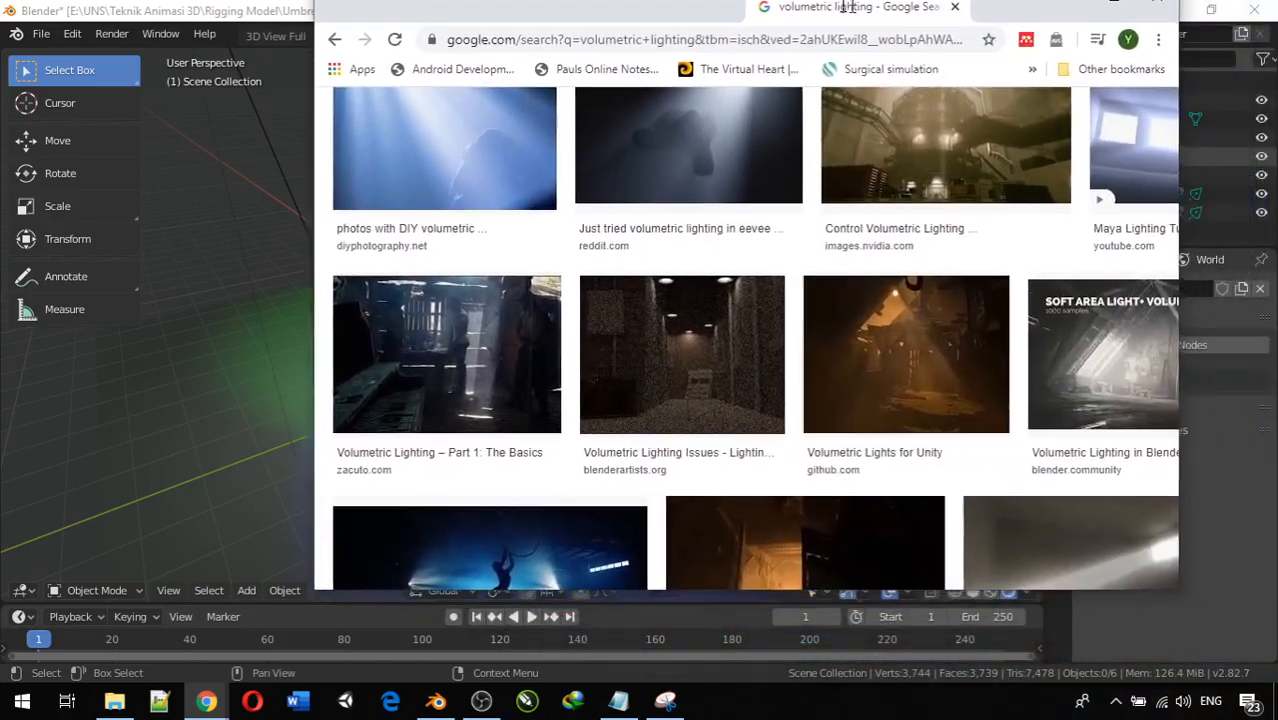
Examine the volumetric lighting image results, previewing the DIY Photography light-beam photo and the Wikiwand room render
{"action": "left_click_drag", "start_coordinate": [848, 7], "coordinate": [754, 58]}
{"action": "scroll", "coordinate": [797, 320], "scroll_direction": "up", "scroll_amount": 2}
{"action": "scroll", "coordinate": [797, 320], "scroll_direction": "up", "scroll_amount": 5}
{"action": "scroll", "coordinate": [600, 355], "scroll_direction": "down", "scroll_amount": 3}
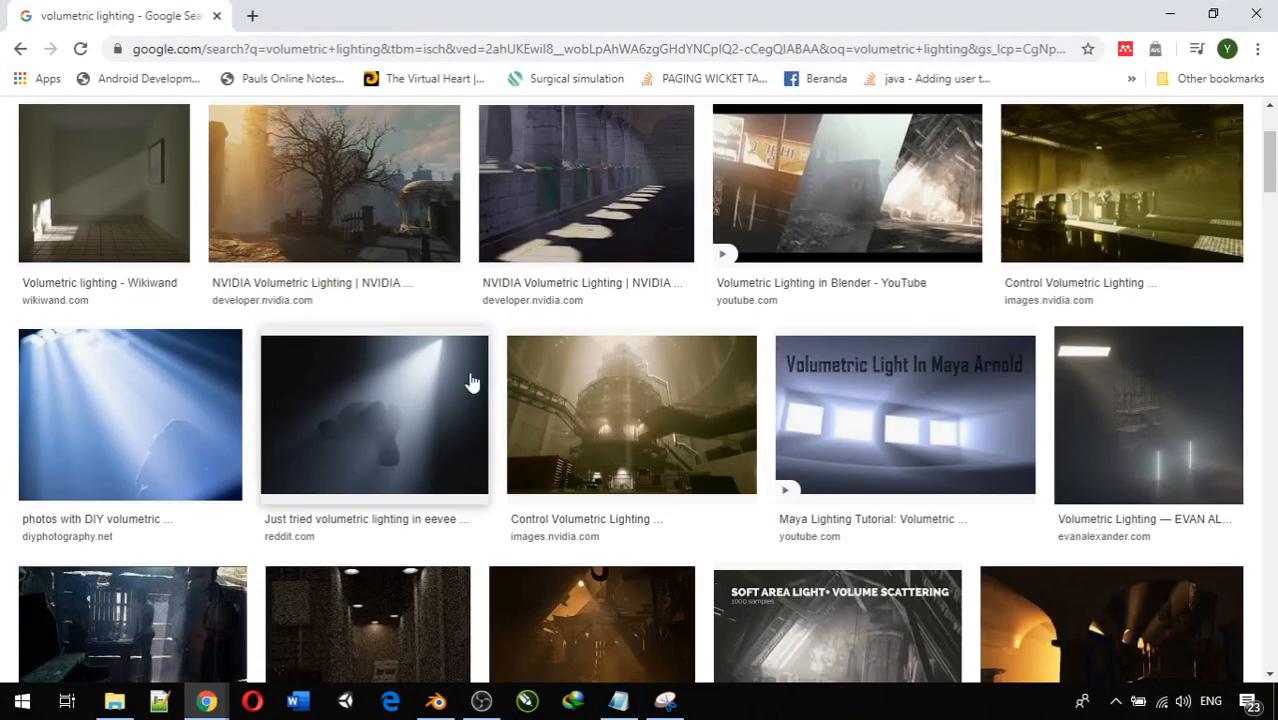
{"action": "left_click", "coordinate": [109, 442]}
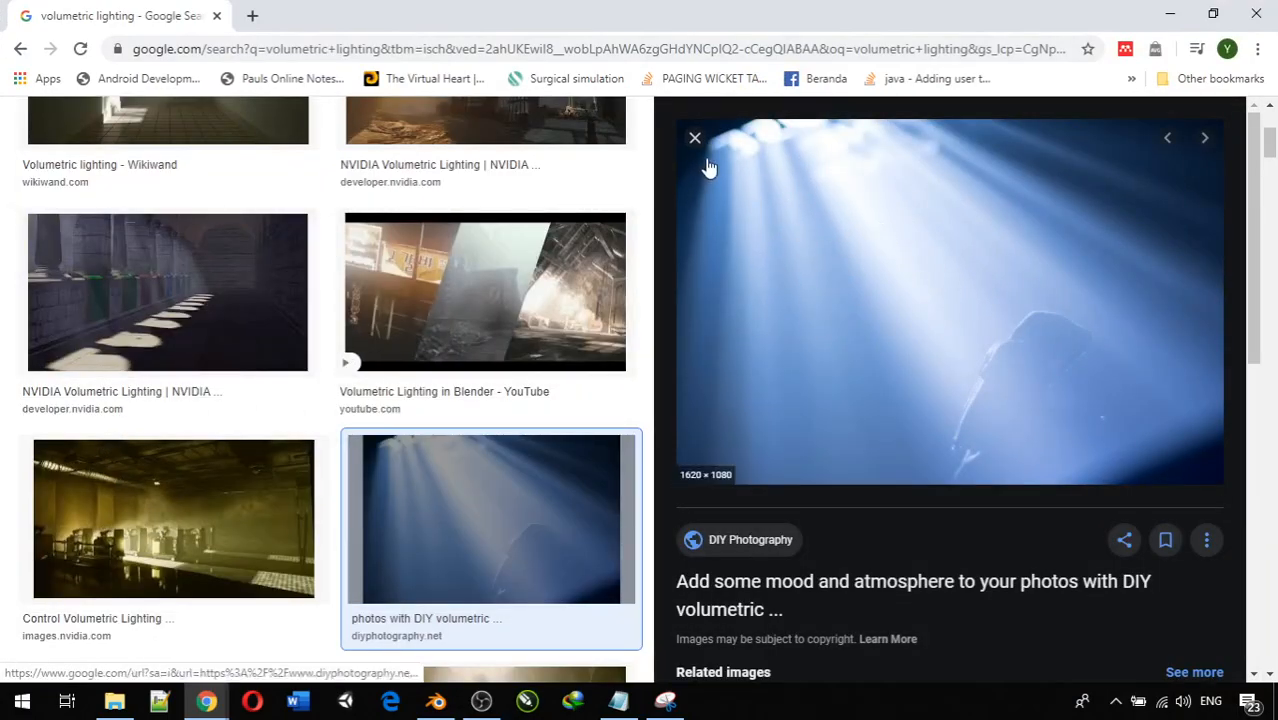
{"action": "scroll", "coordinate": [300, 394], "scroll_direction": "down", "scroll_amount": 4}
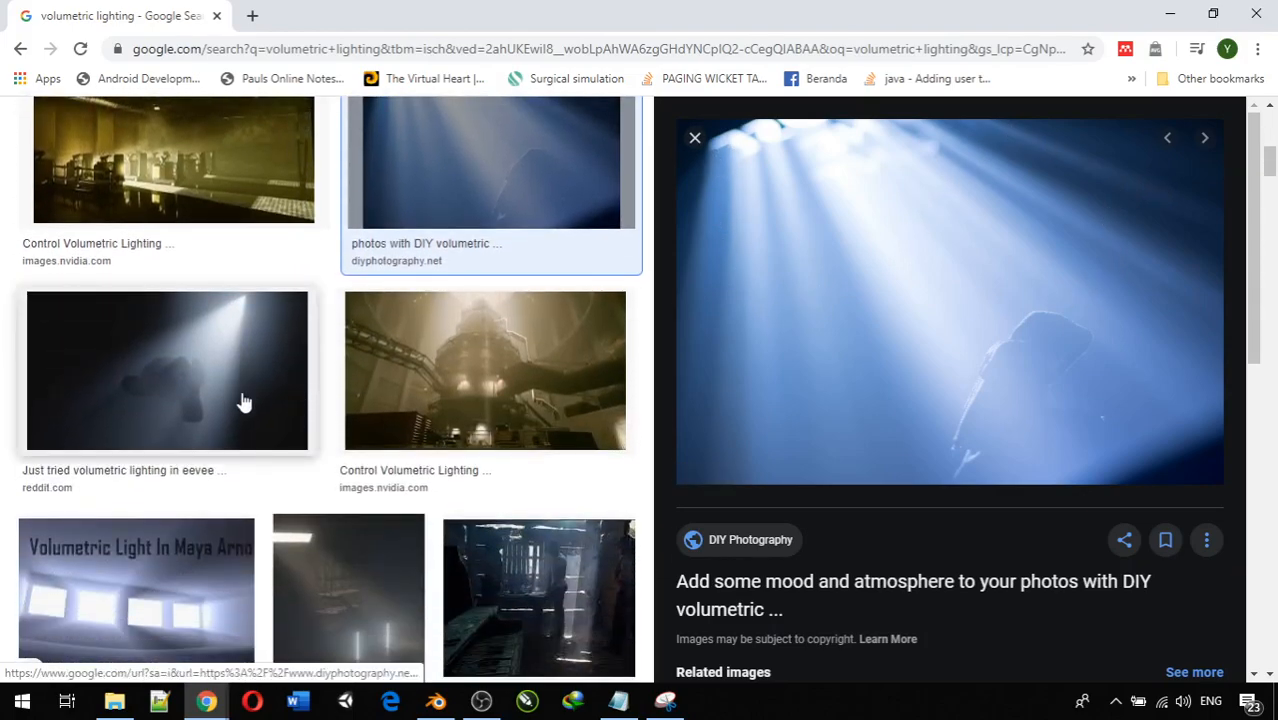
{"action": "scroll", "coordinate": [225, 532], "scroll_direction": "up", "scroll_amount": 5}
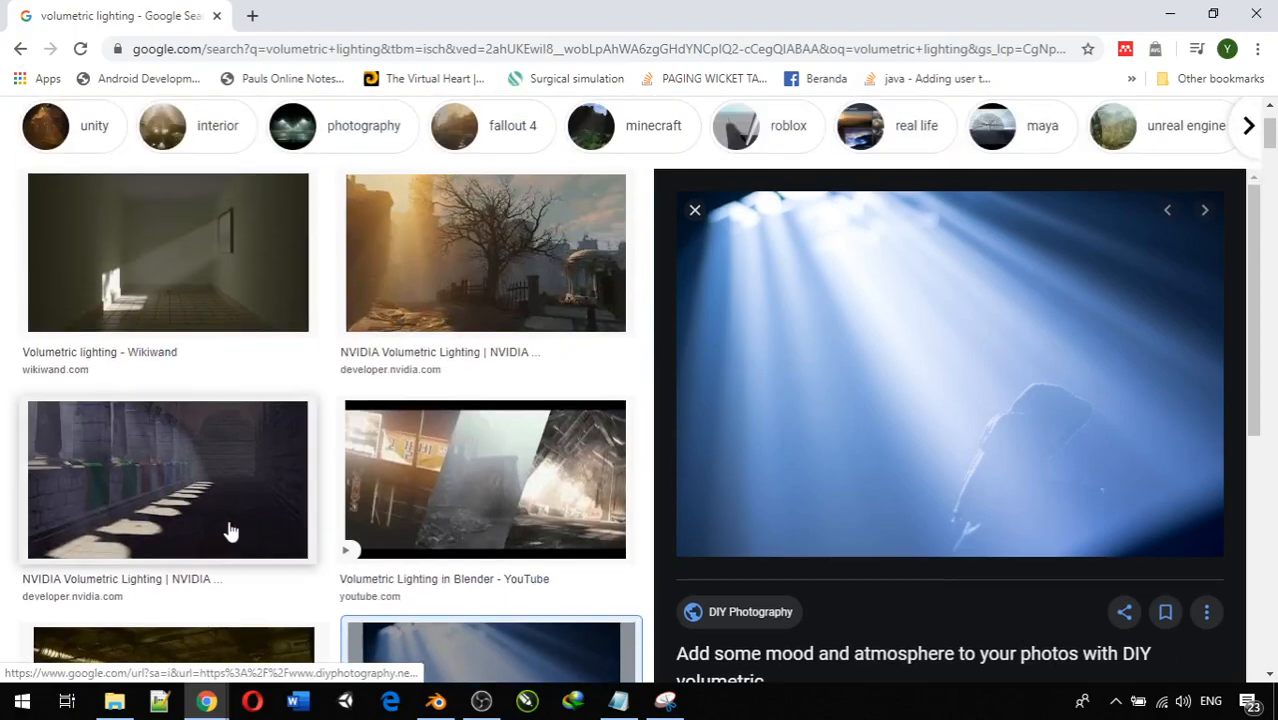
{"action": "left_click", "coordinate": [199, 320]}
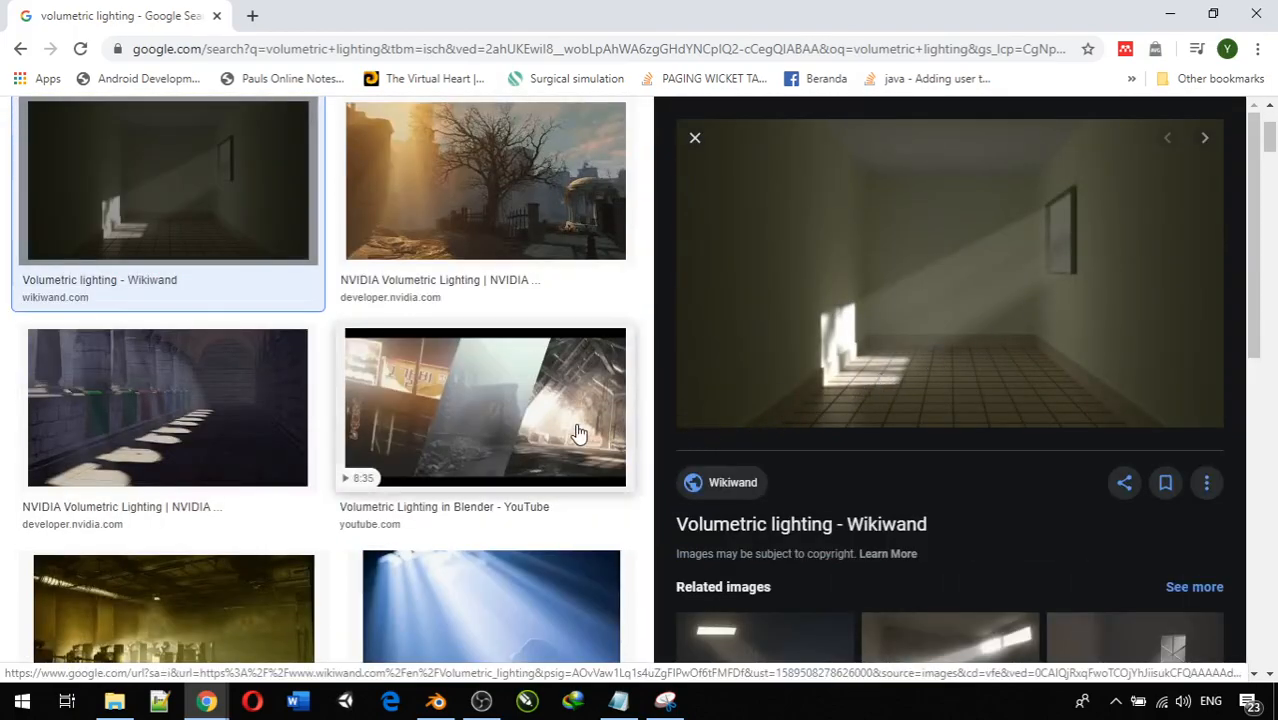
{"action": "scroll", "coordinate": [578, 433], "scroll_direction": "down", "scroll_amount": 2}
{"action": "scroll", "coordinate": [578, 433], "scroll_direction": "down", "scroll_amount": 2}
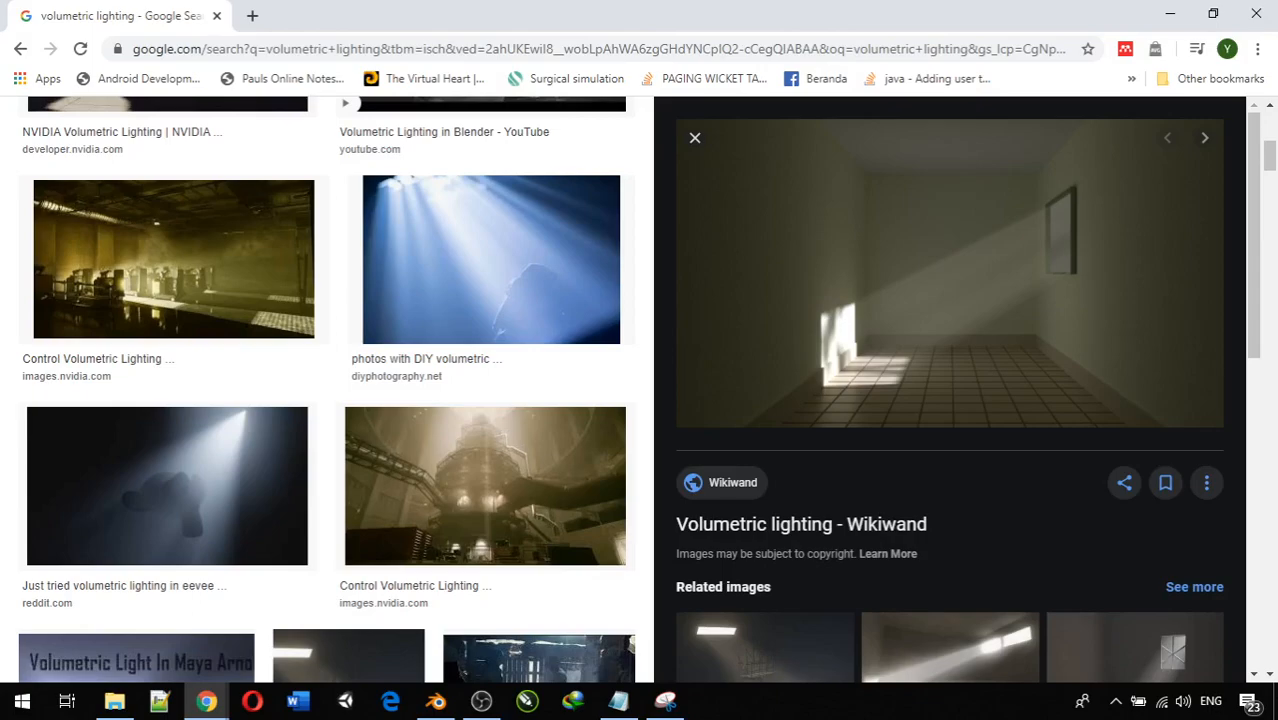
Switch to Blender and add a cube mesh to the Umbreon scene
{"action": "left_click", "coordinate": [1170, 22]}
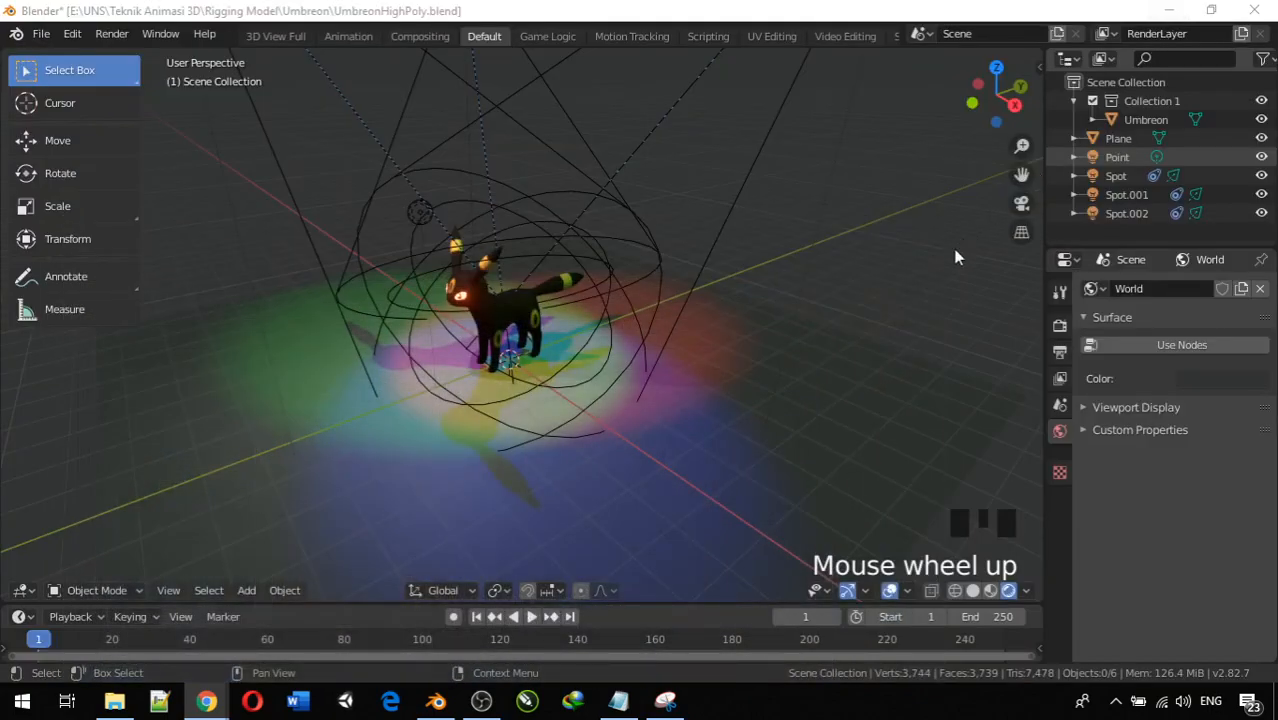
{"action": "middle_click_drag", "start_coordinate": [956, 250], "coordinate": [948, 322]}
{"action": "scroll", "coordinate": [940, 338], "scroll_direction": "down", "scroll_amount": 3}
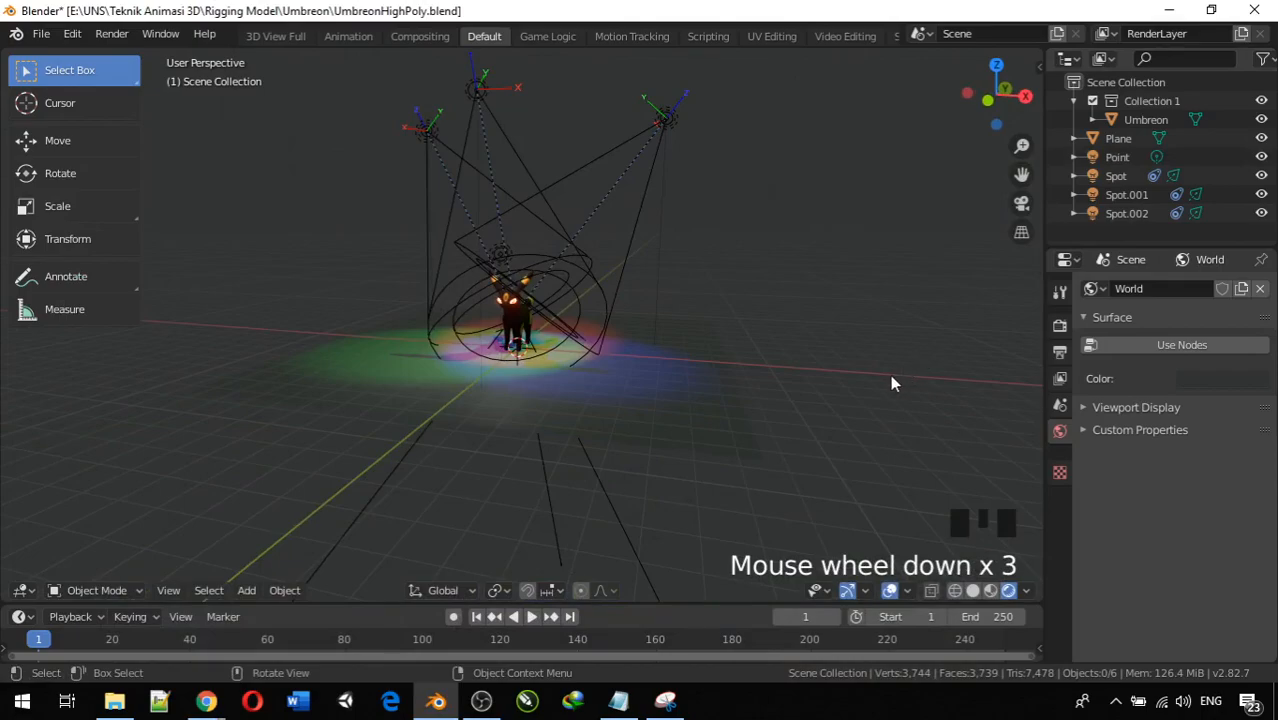
{"action": "scroll", "coordinate": [892, 380], "scroll_direction": "up", "scroll_amount": 2}
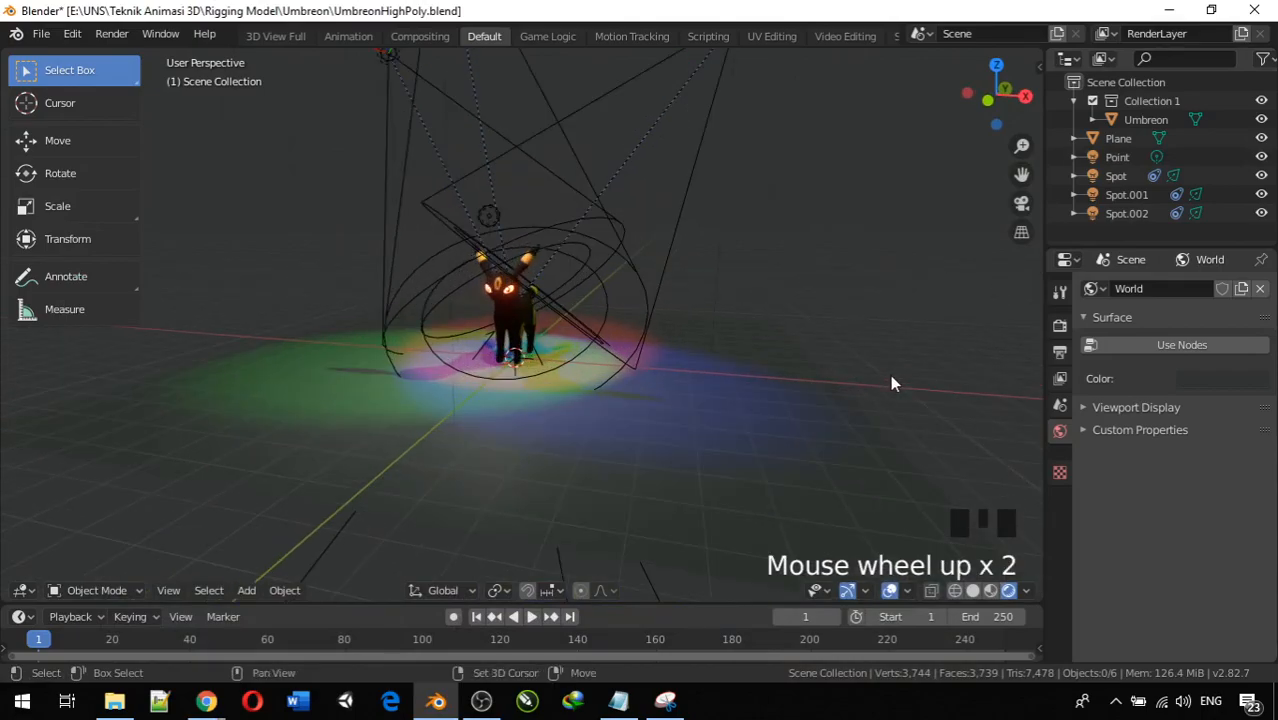
{"action": "key", "text": "shift+a"}
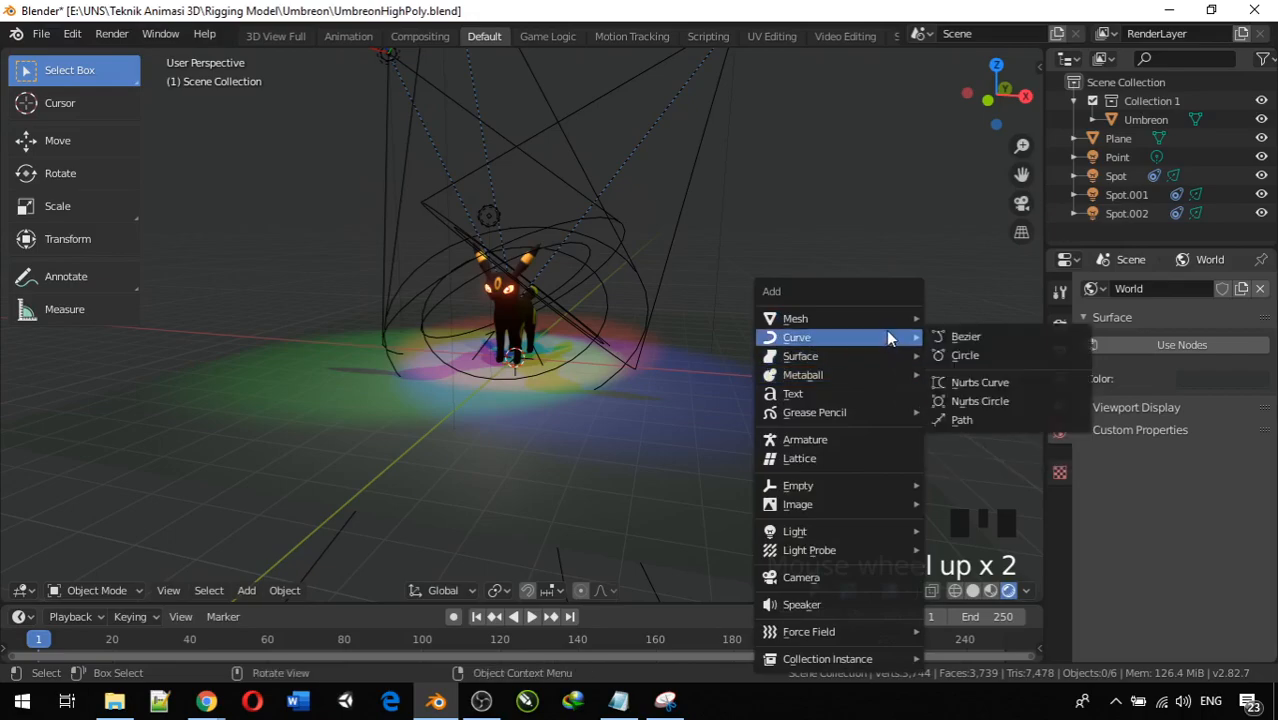
{"action": "mouse_move", "coordinate": [885, 322]}
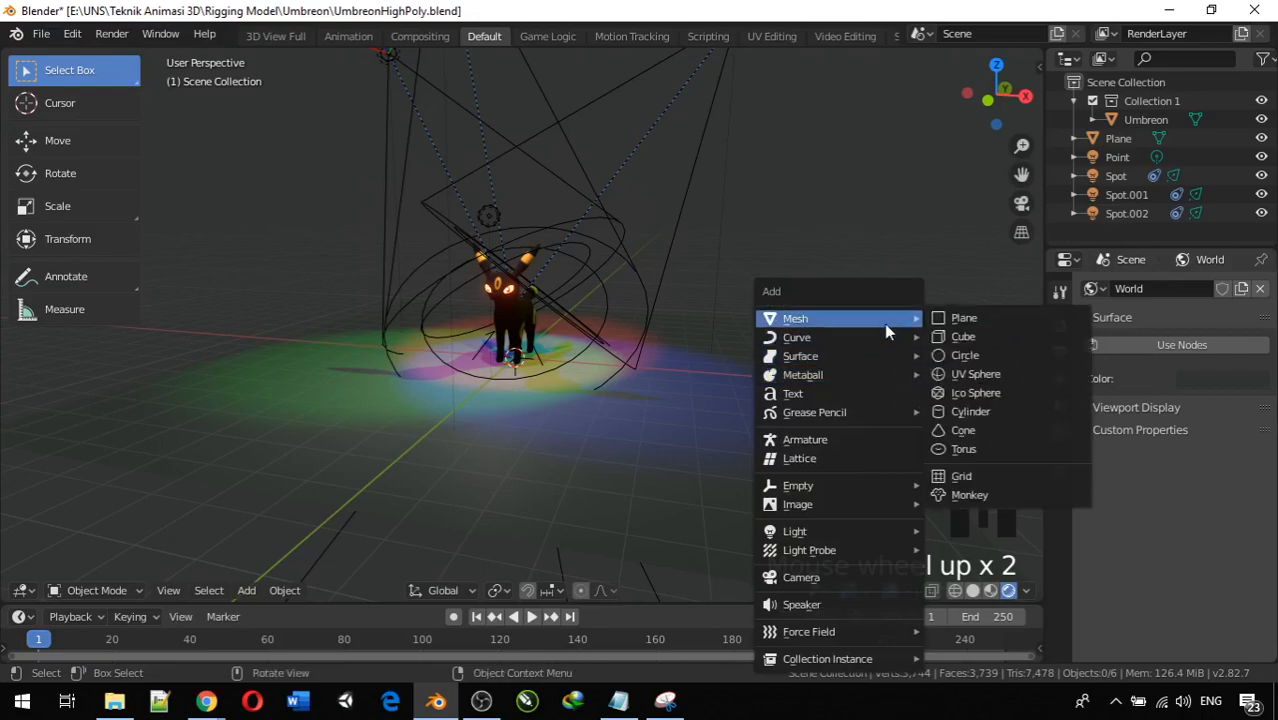
{"action": "left_click", "coordinate": [959, 337]}
Scale the new cube up to about 7 times its size and raise it along Z towards the spot lights
{"action": "scroll", "coordinate": [702, 400], "scroll_direction": "down", "scroll_amount": 3}
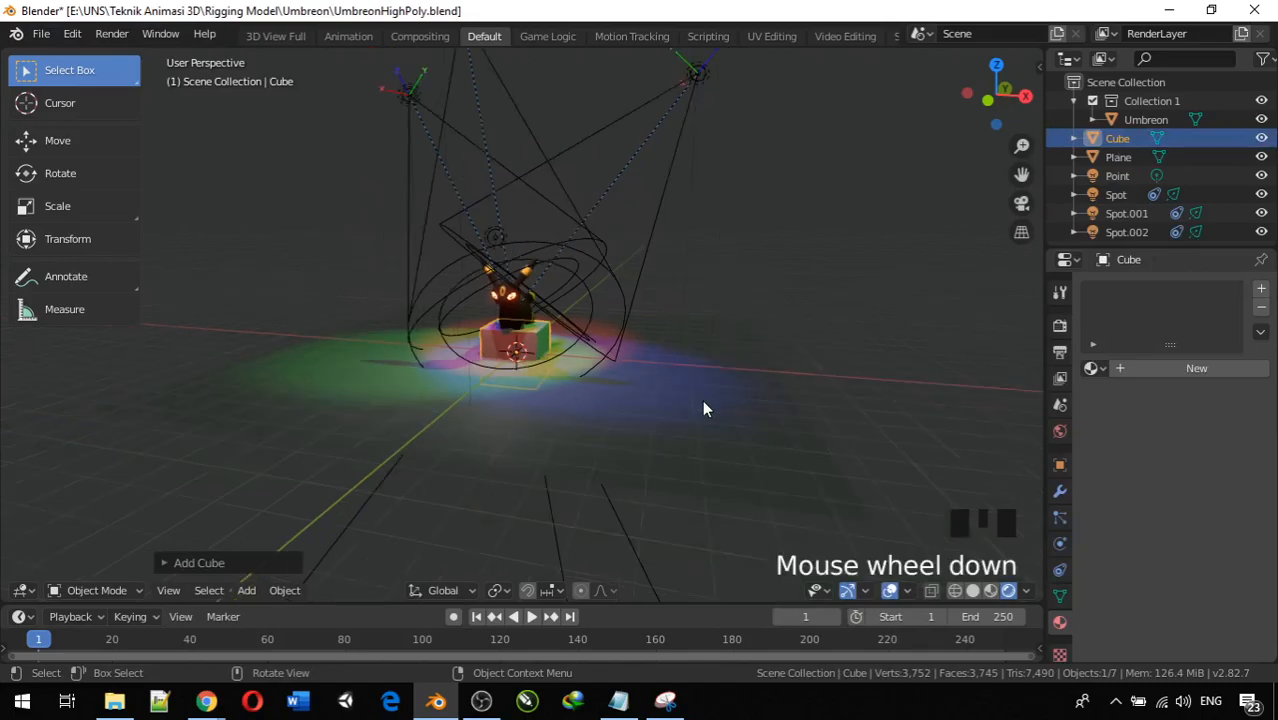
{"action": "scroll", "coordinate": [703, 408], "scroll_direction": "down", "scroll_amount": 1}
{"action": "key", "text": "s"}
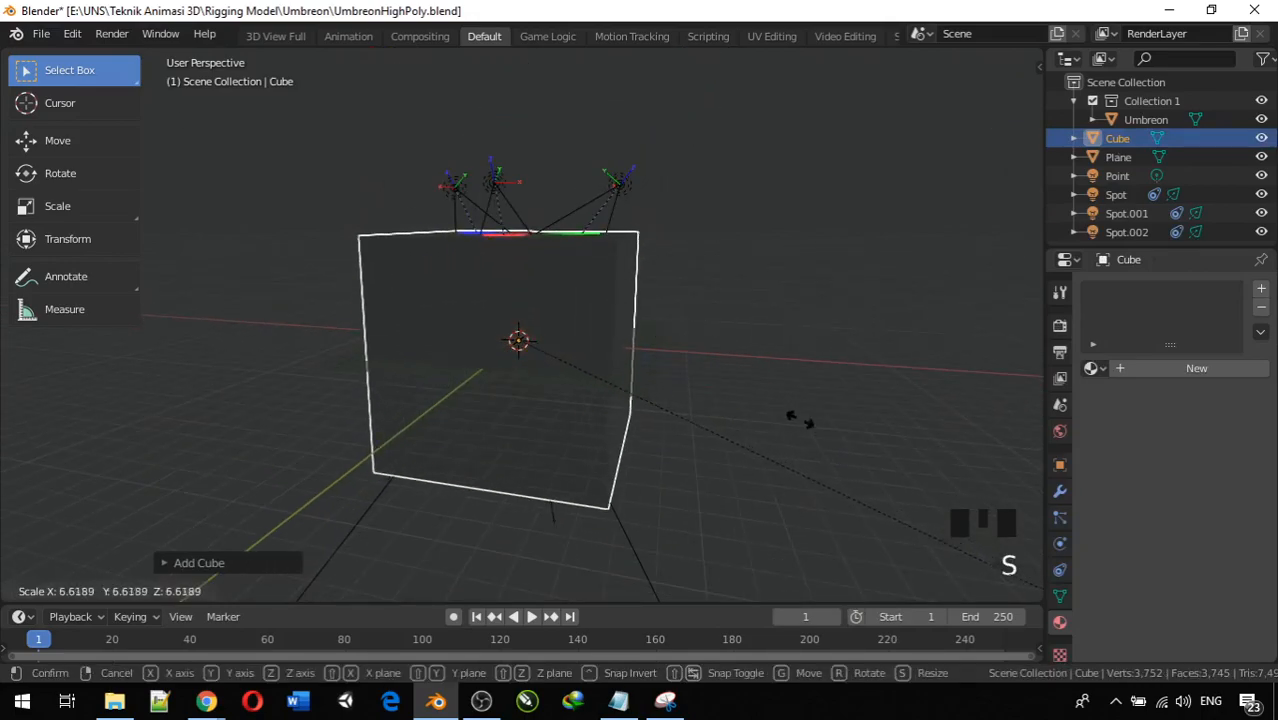
{"action": "left_click", "coordinate": [868, 471]}
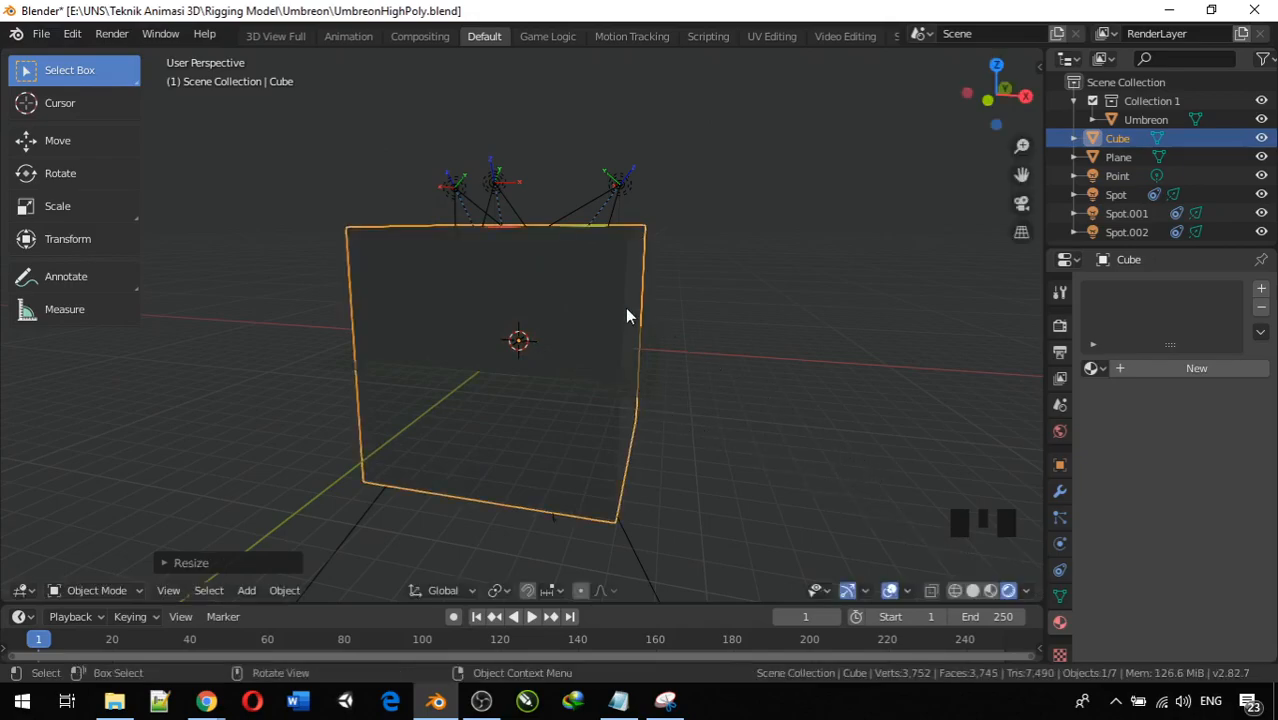
{"action": "middle_click_drag", "start_coordinate": [575, 285], "coordinate": [458, 294]}
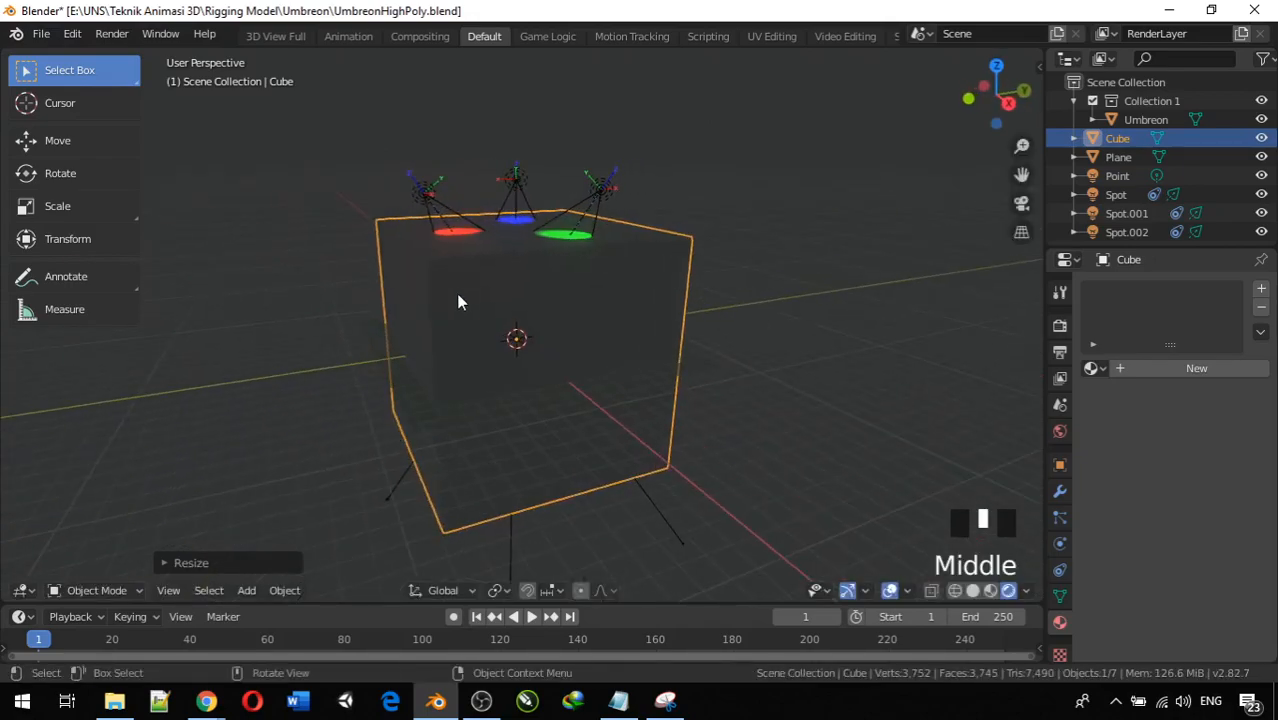
{"action": "key", "text": "g"}
{"action": "key", "text": "z"}
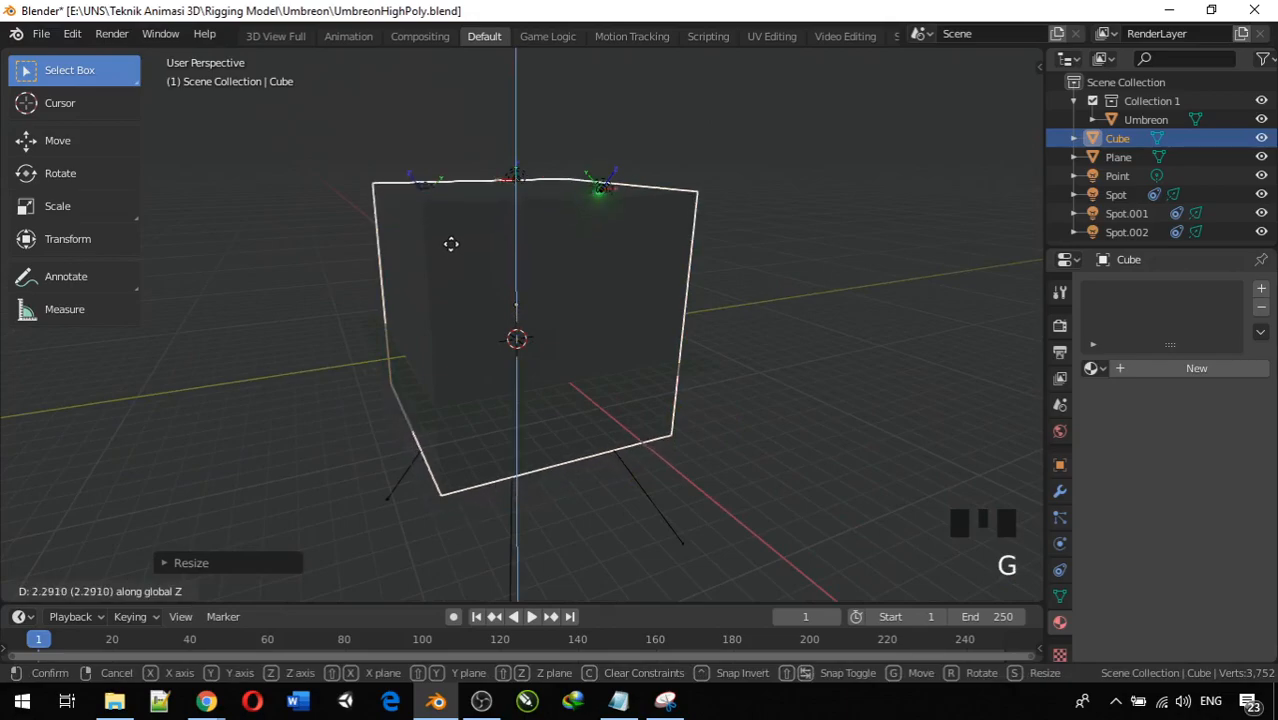
{"action": "left_click", "coordinate": [451, 222]}
Enlarge the cube by a further factor of about 1.36 so it encloses the model and all the lights
{"action": "middle_click_drag", "start_coordinate": [418, 283], "coordinate": [642, 285]}
{"action": "key", "text": "s"}
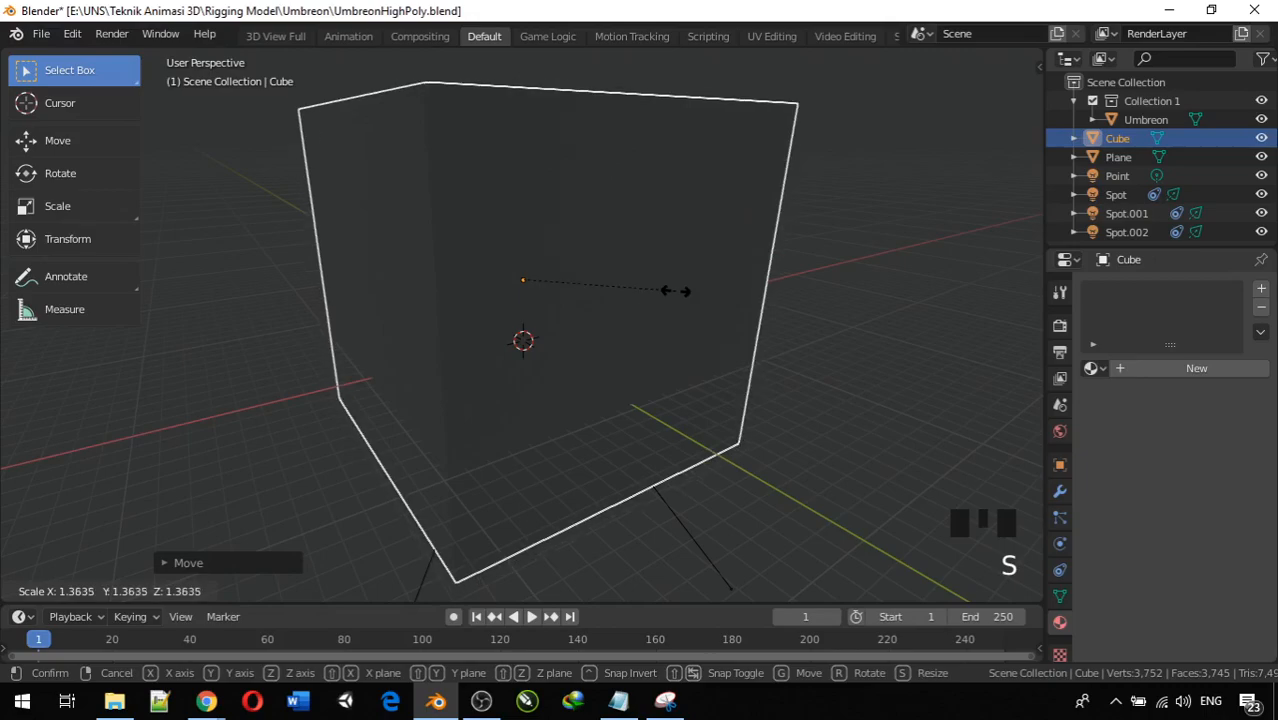
{"action": "left_click", "coordinate": [676, 291]}
{"action": "middle_click_drag", "start_coordinate": [648, 292], "coordinate": [456, 345]}
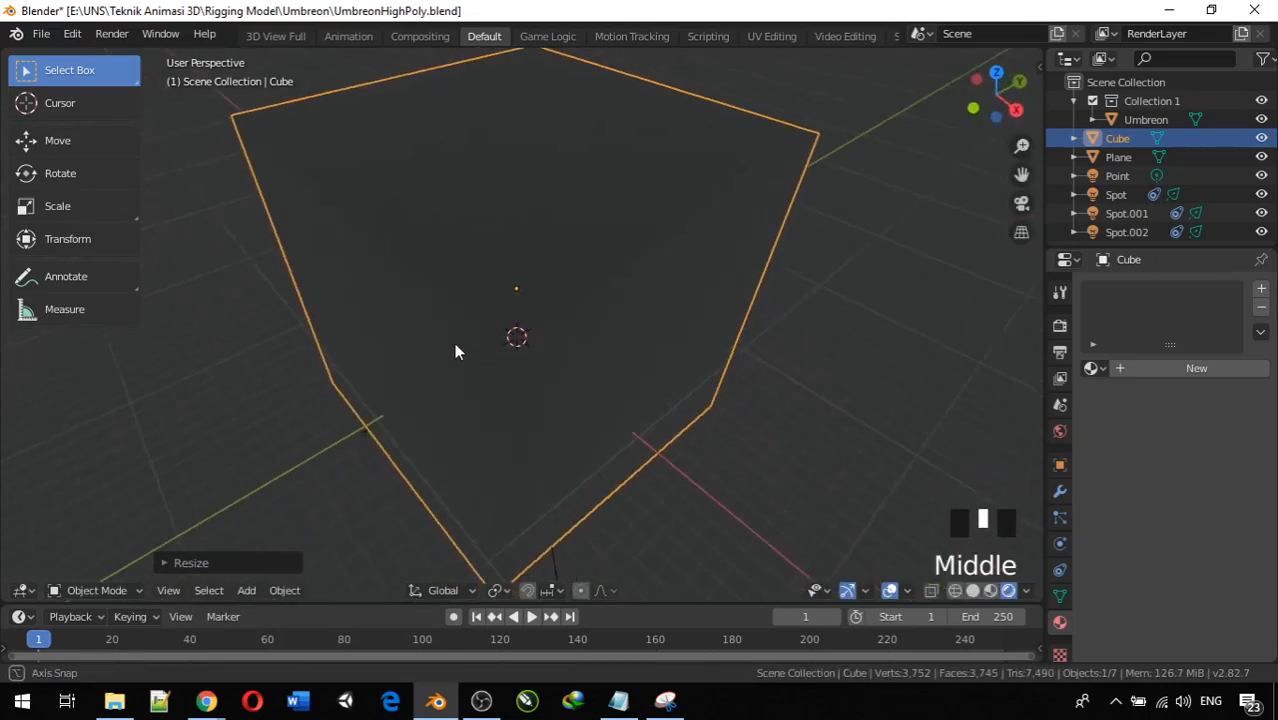
{"action": "scroll", "coordinate": [455, 343], "scroll_direction": "up", "scroll_amount": 6}
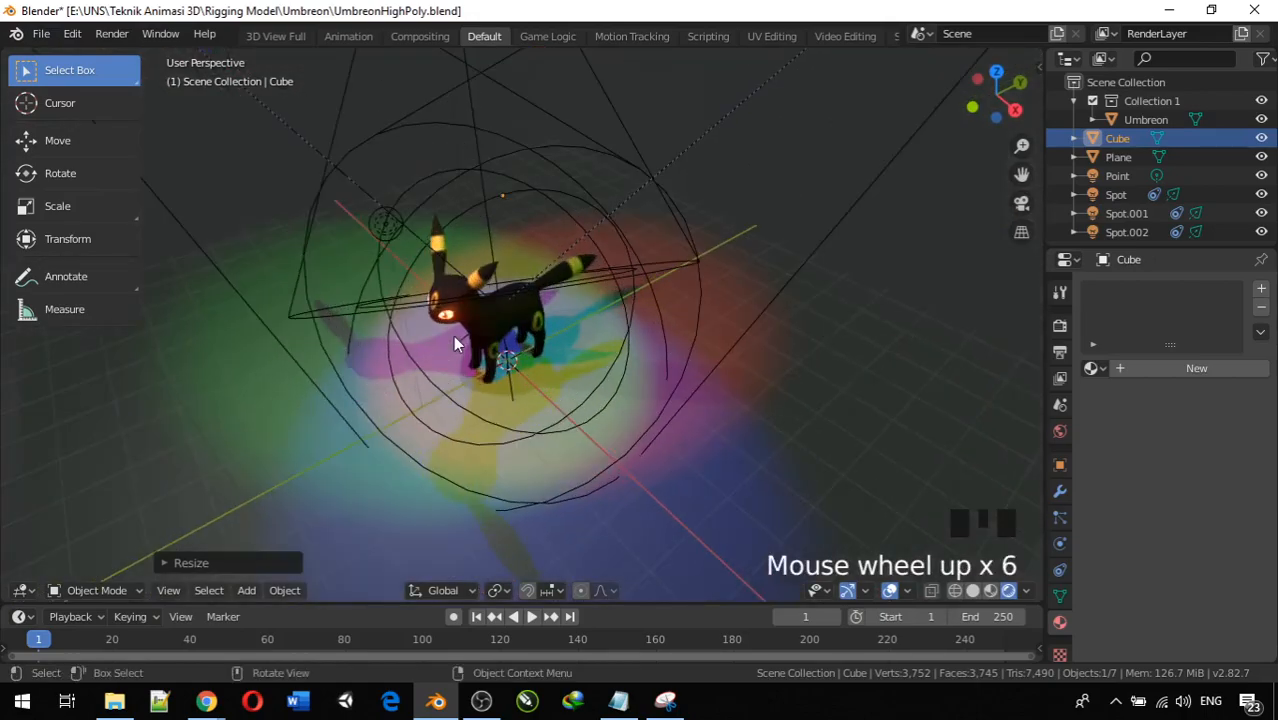
{"action": "scroll", "coordinate": [453, 335], "scroll_direction": "down", "scroll_amount": 7}
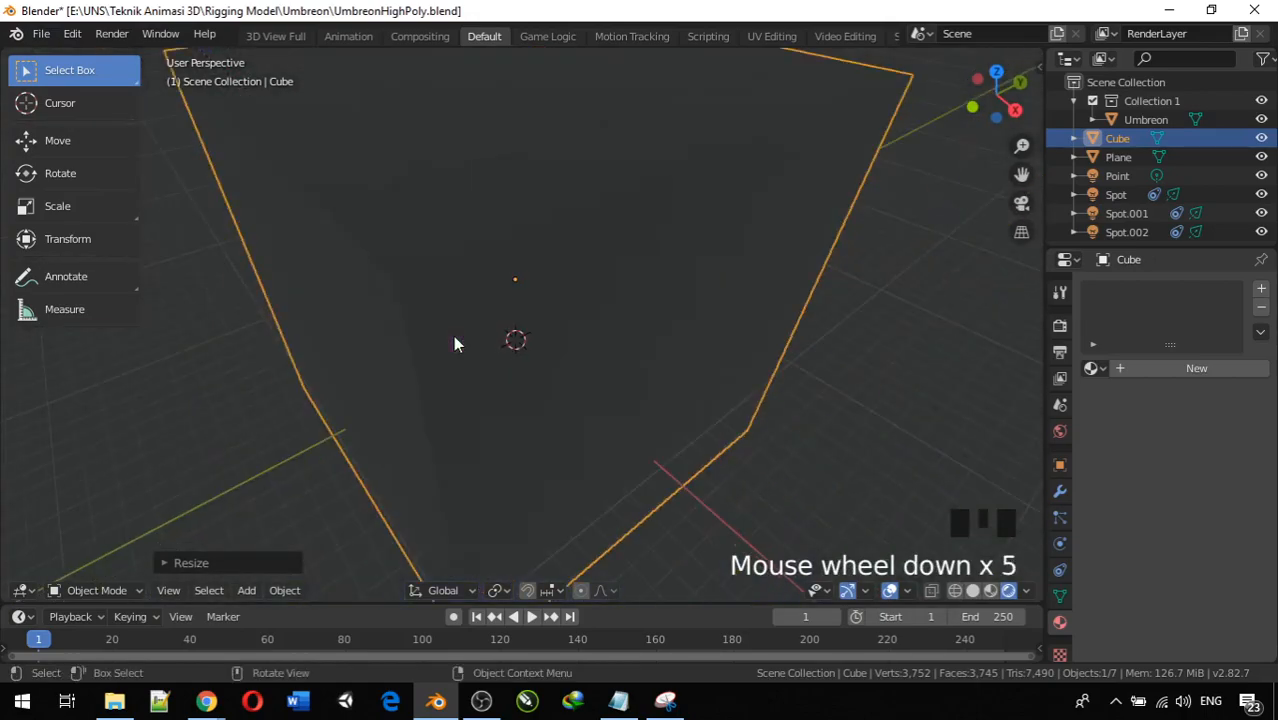
{"action": "middle_click_drag", "start_coordinate": [453, 335], "coordinate": [551, 336]}
{"action": "scroll", "coordinate": [551, 336], "scroll_direction": "down", "scroll_amount": 2}
{"action": "scroll", "coordinate": [551, 336], "scroll_direction": "up", "scroll_amount": 2}
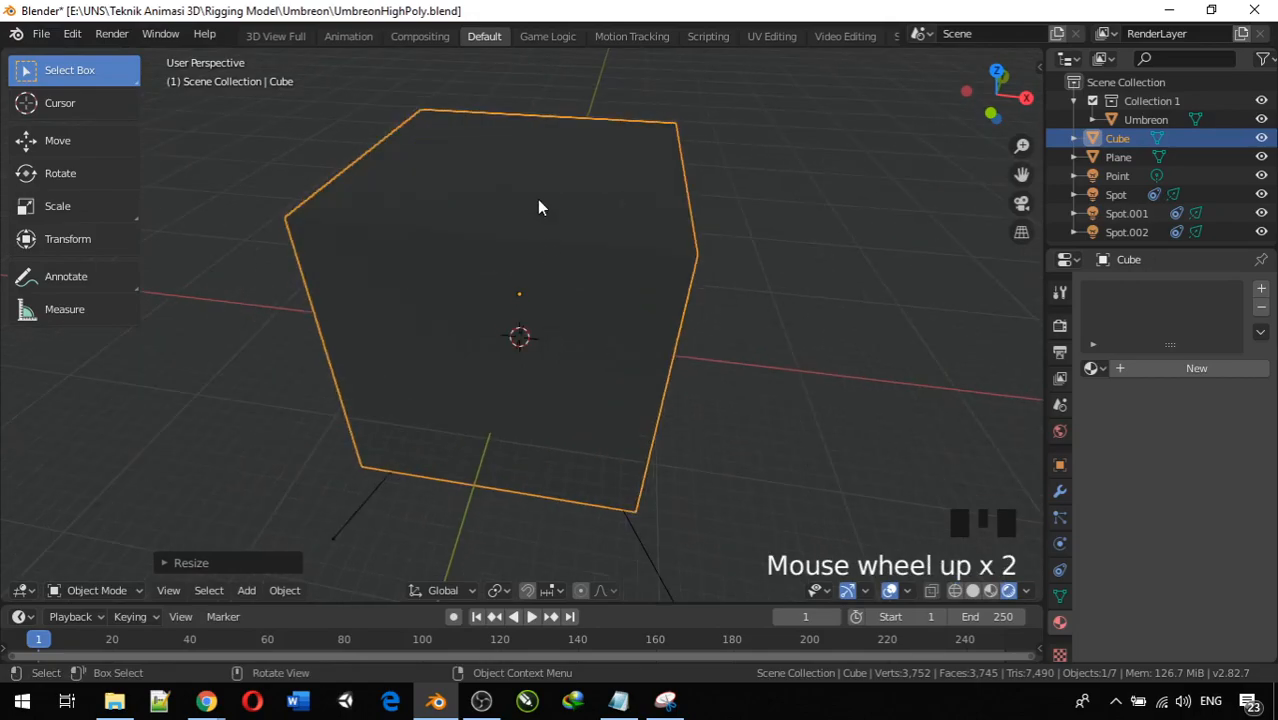
Set the cube's viewport display type to Wire
{"action": "left_click", "coordinate": [1060, 464]}
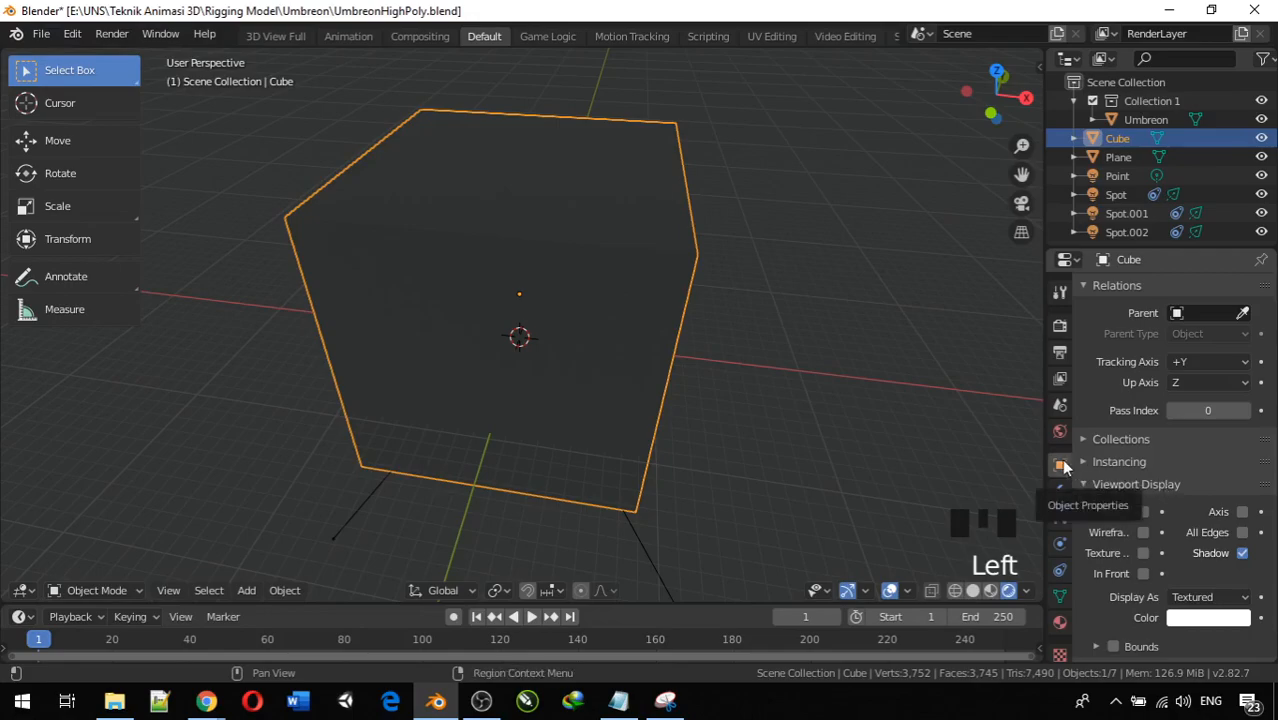
{"action": "left_click", "coordinate": [1210, 596]}
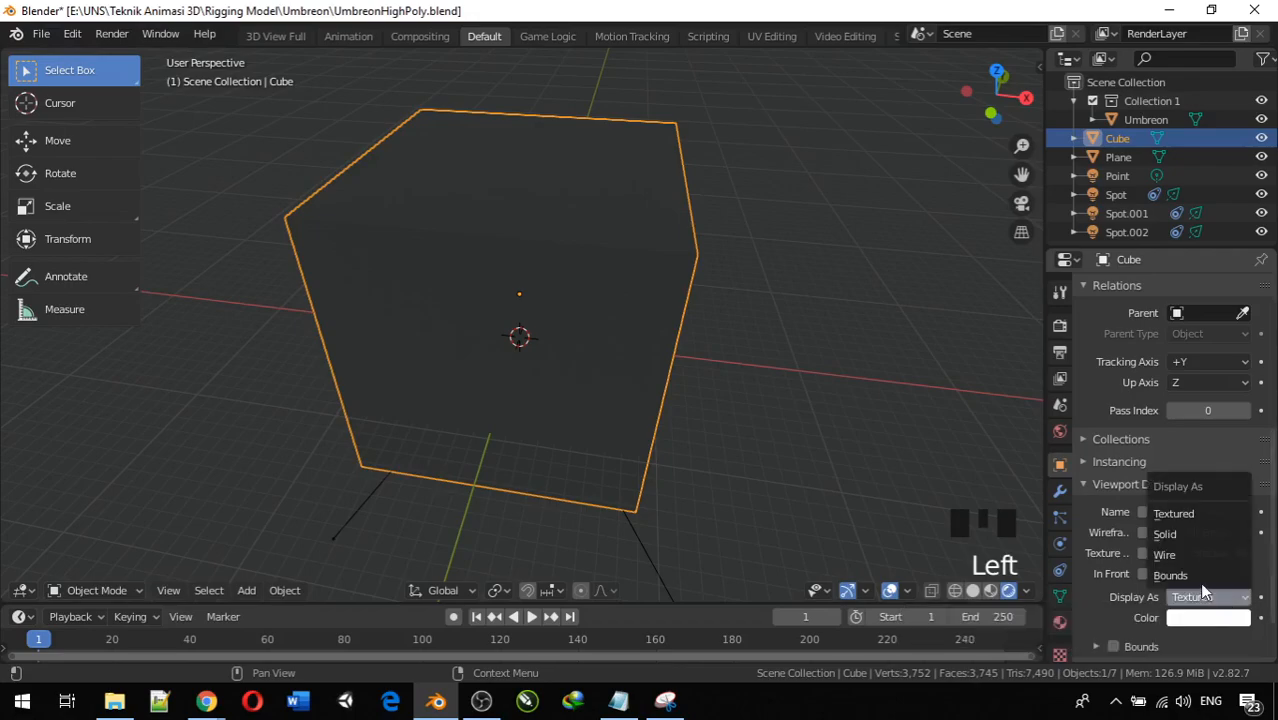
{"action": "left_click", "coordinate": [1186, 553]}
{"action": "middle_click_drag", "start_coordinate": [815, 459], "coordinate": [839, 388]}
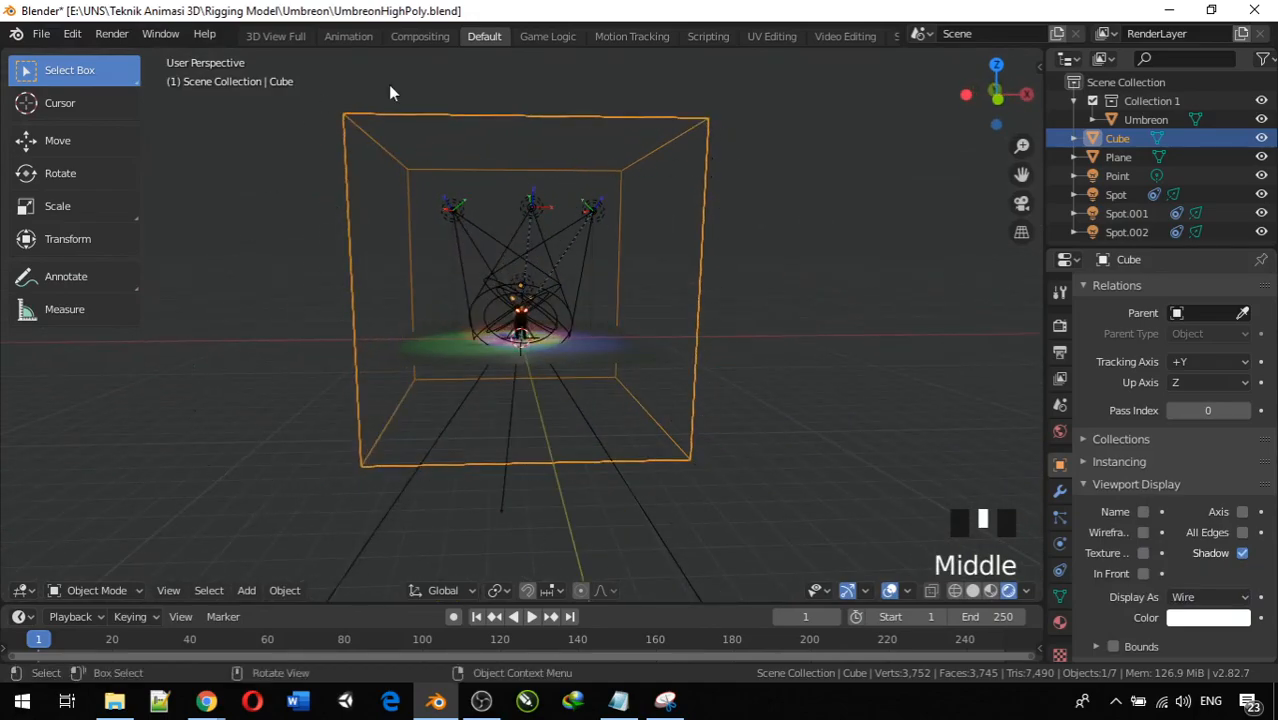
{"action": "middle_click_drag", "start_coordinate": [782, 364], "coordinate": [587, 386]}
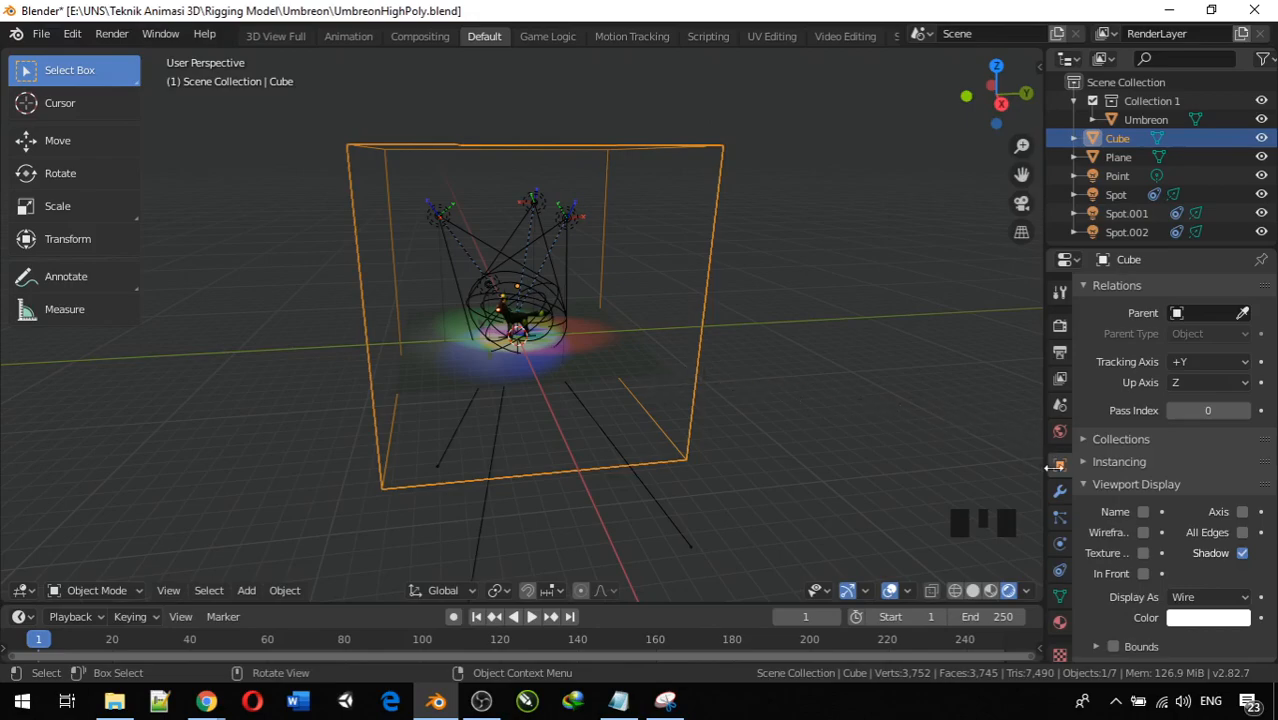
Create a new material for the cube and remove its surface shader, leaving Surface at None
{"action": "left_click", "coordinate": [1062, 622]}
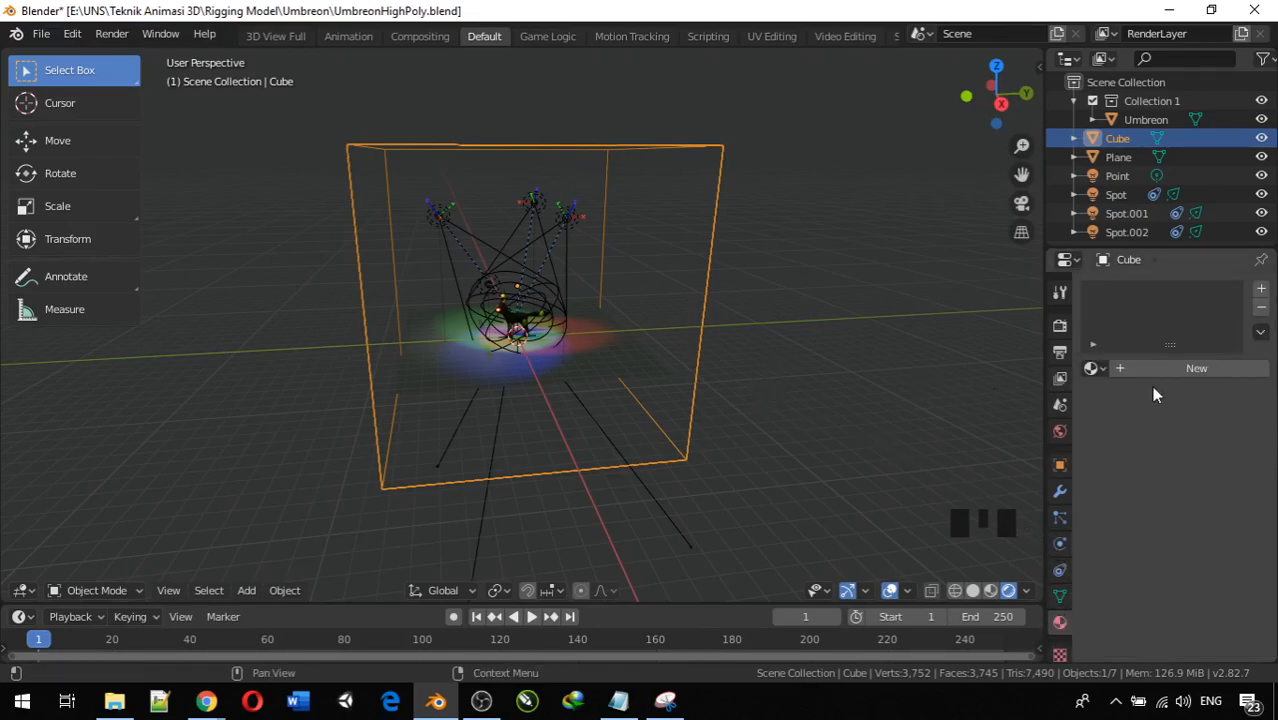
{"action": "left_click", "coordinate": [1195, 368]}
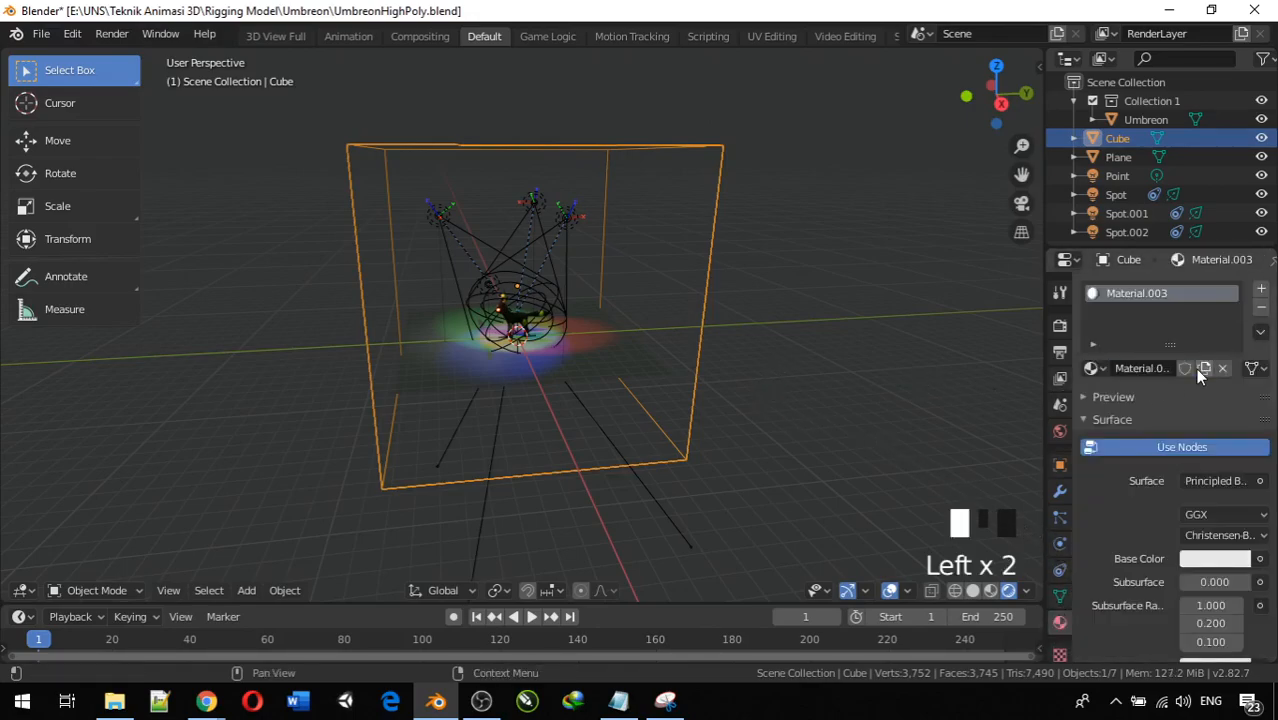
{"action": "left_click", "coordinate": [1083, 418]}
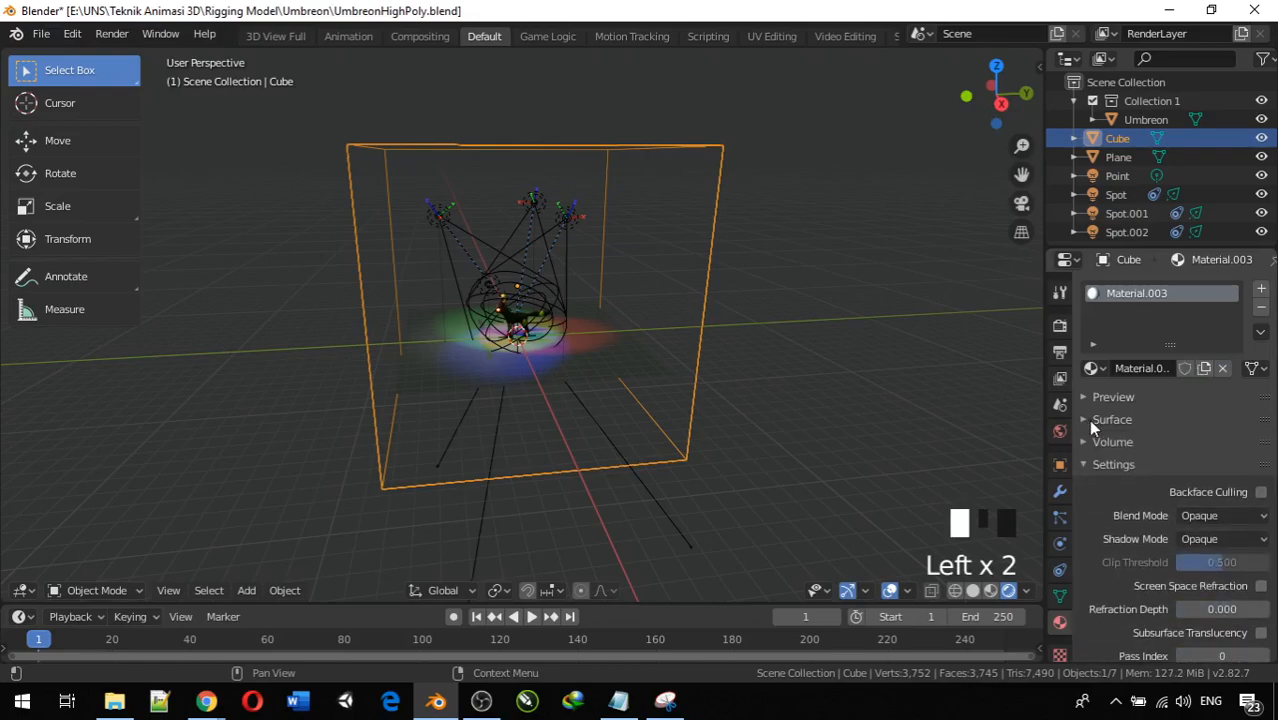
{"action": "left_click", "coordinate": [1090, 421]}
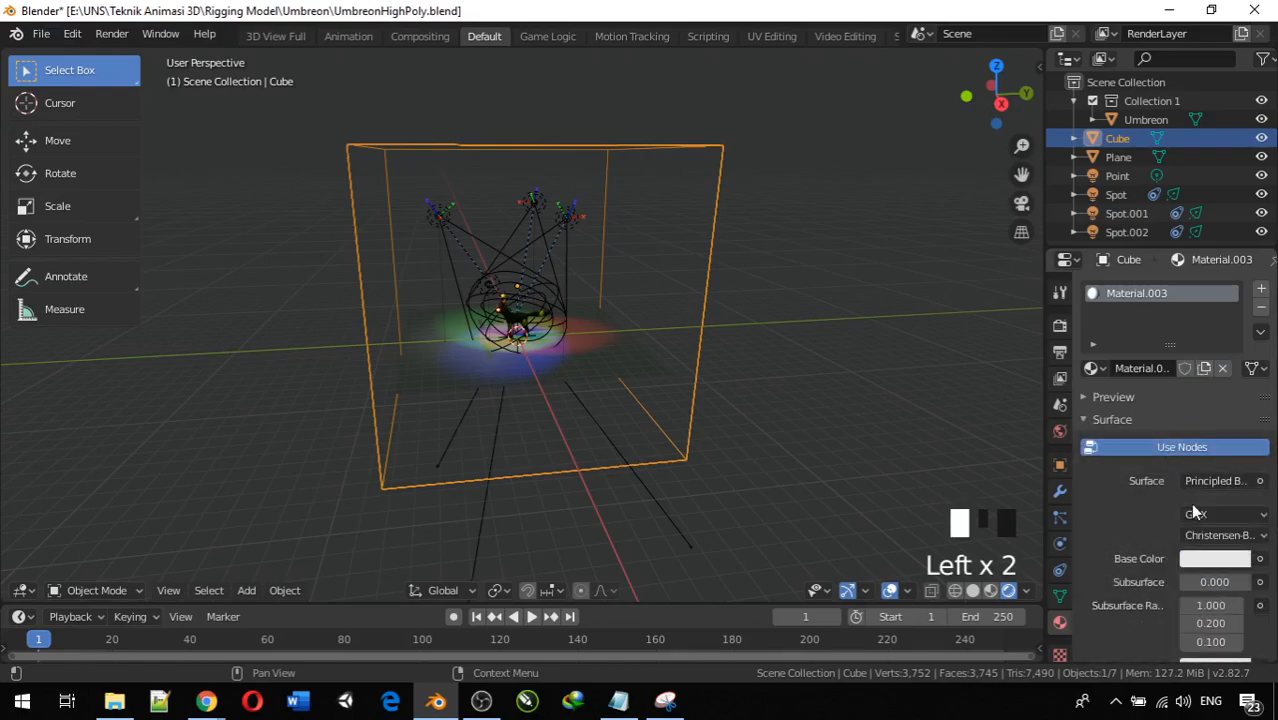
{"action": "scroll", "coordinate": [1186, 493], "scroll_direction": "down", "scroll_amount": 2}
{"action": "scroll", "coordinate": [1186, 493], "scroll_direction": "up", "scroll_amount": 1}
{"action": "left_click", "coordinate": [1215, 443]}
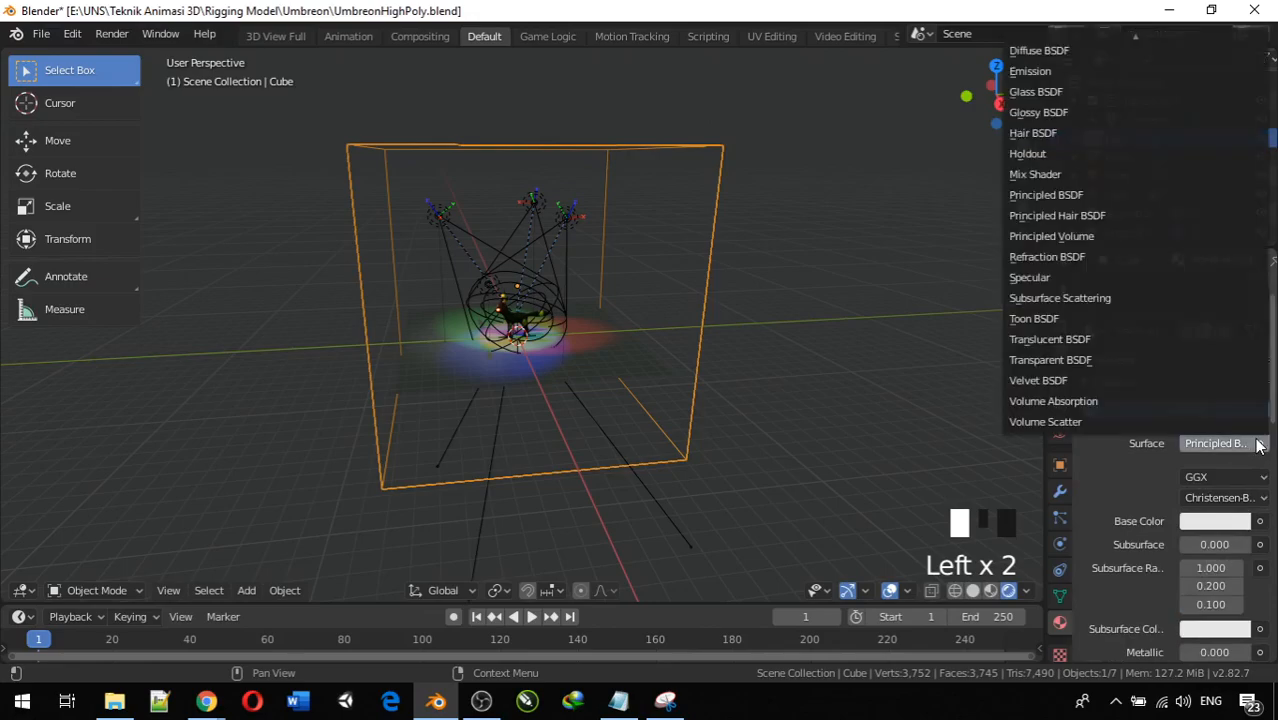
{"action": "scroll", "coordinate": [1212, 82], "scroll_direction": "up", "scroll_amount": 3}
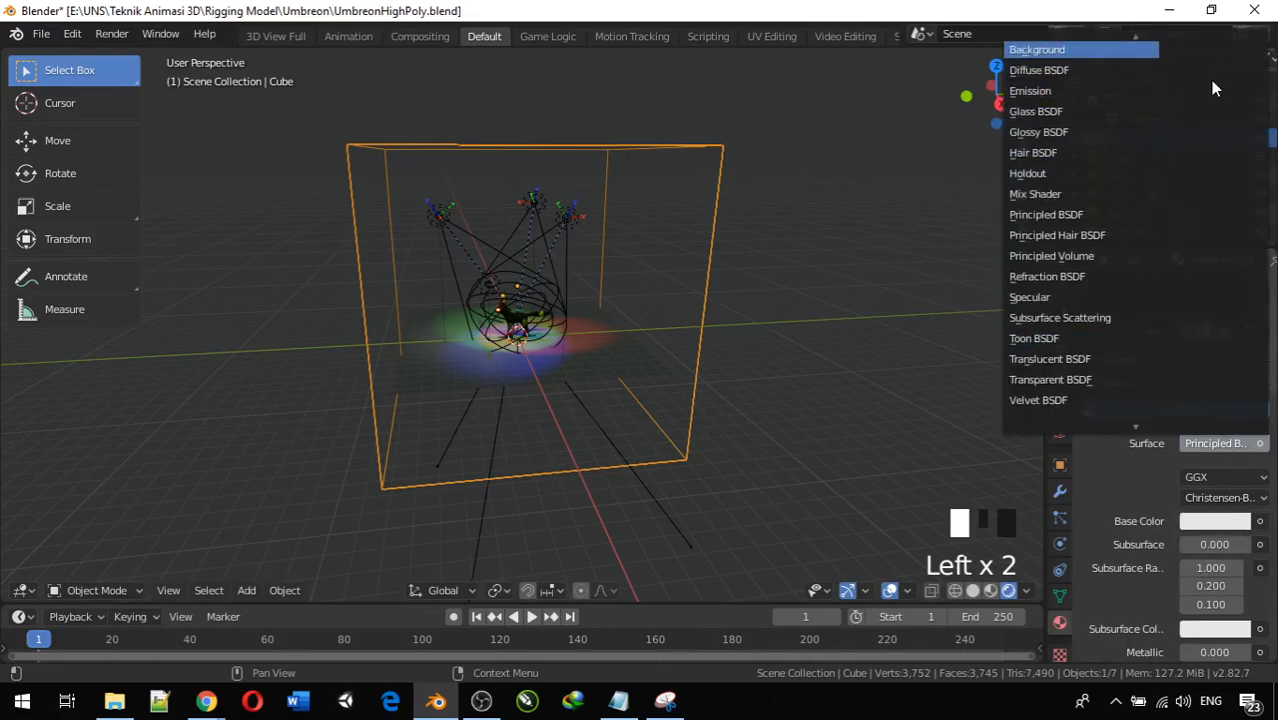
{"action": "left_click", "coordinate": [1192, 53]}
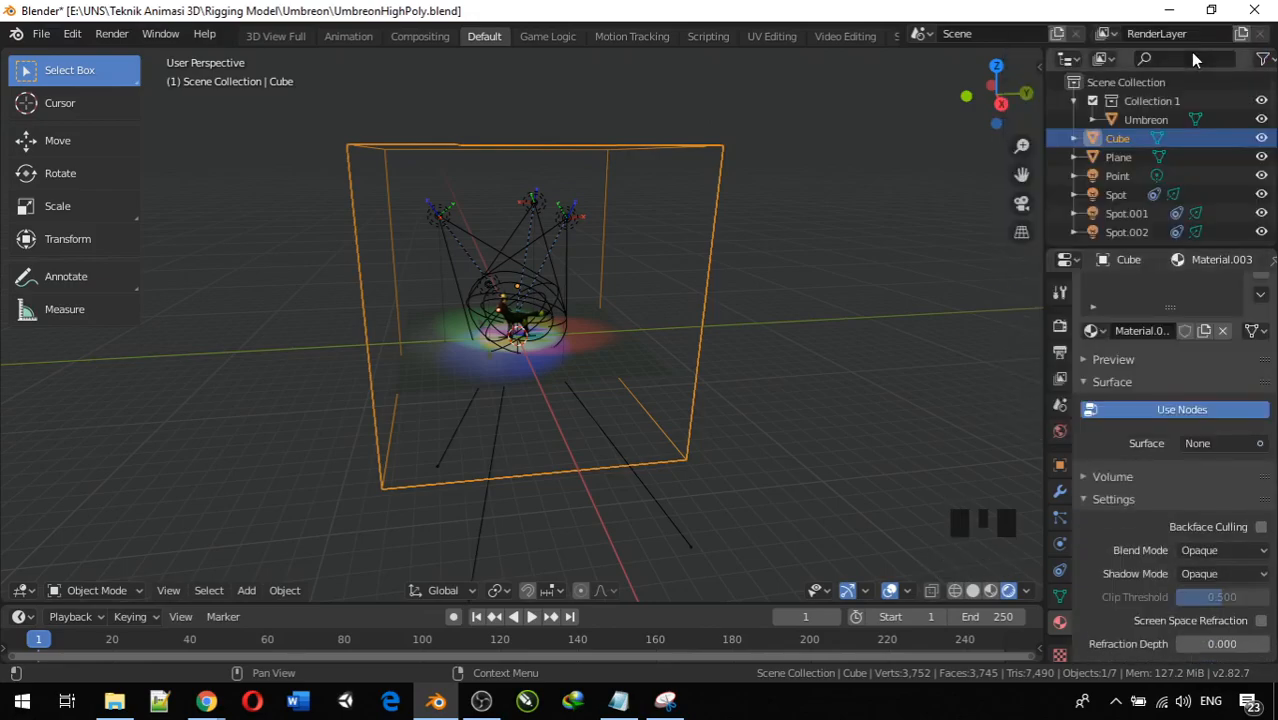
Assign the Volume Scatter shader to the volume of the cube's material
{"action": "left_click", "coordinate": [1095, 472]}
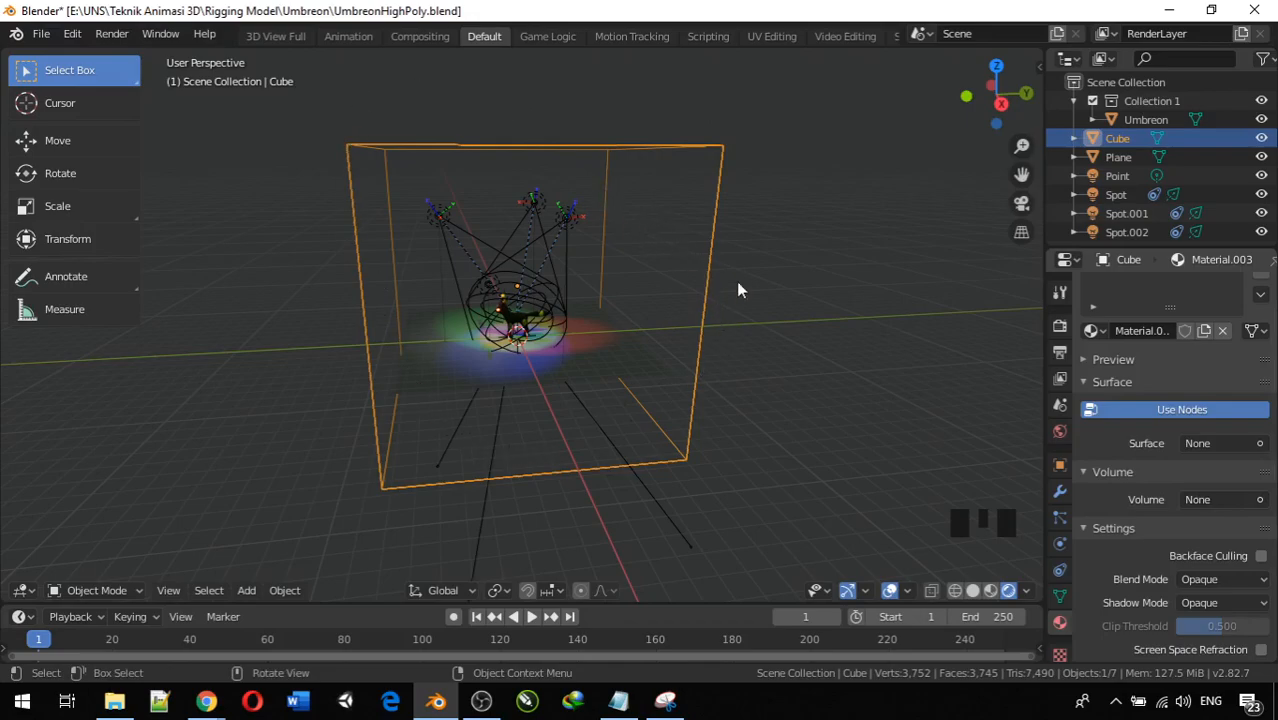
{"action": "left_click", "coordinate": [1259, 504]}
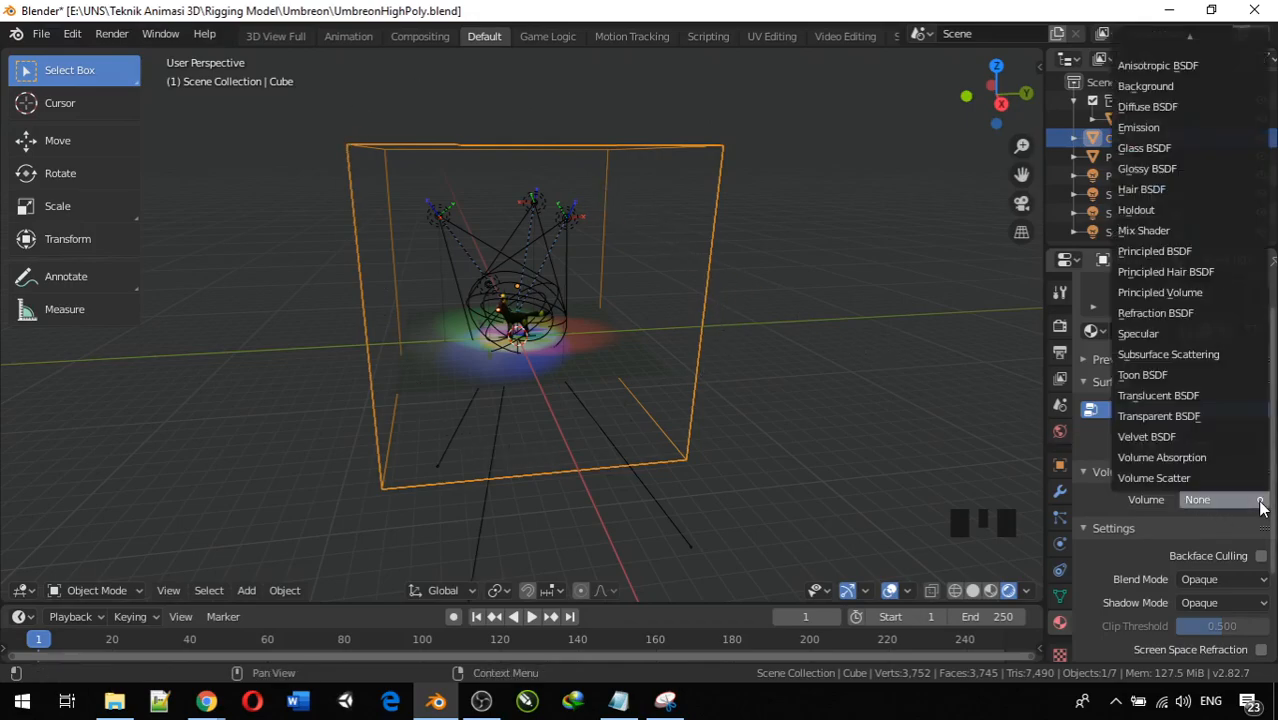
{"action": "left_click", "coordinate": [1147, 480]}
{"action": "middle_click_drag", "start_coordinate": [645, 416], "coordinate": [805, 413]}
{"action": "scroll", "coordinate": [807, 420], "scroll_direction": "up", "scroll_amount": 5}
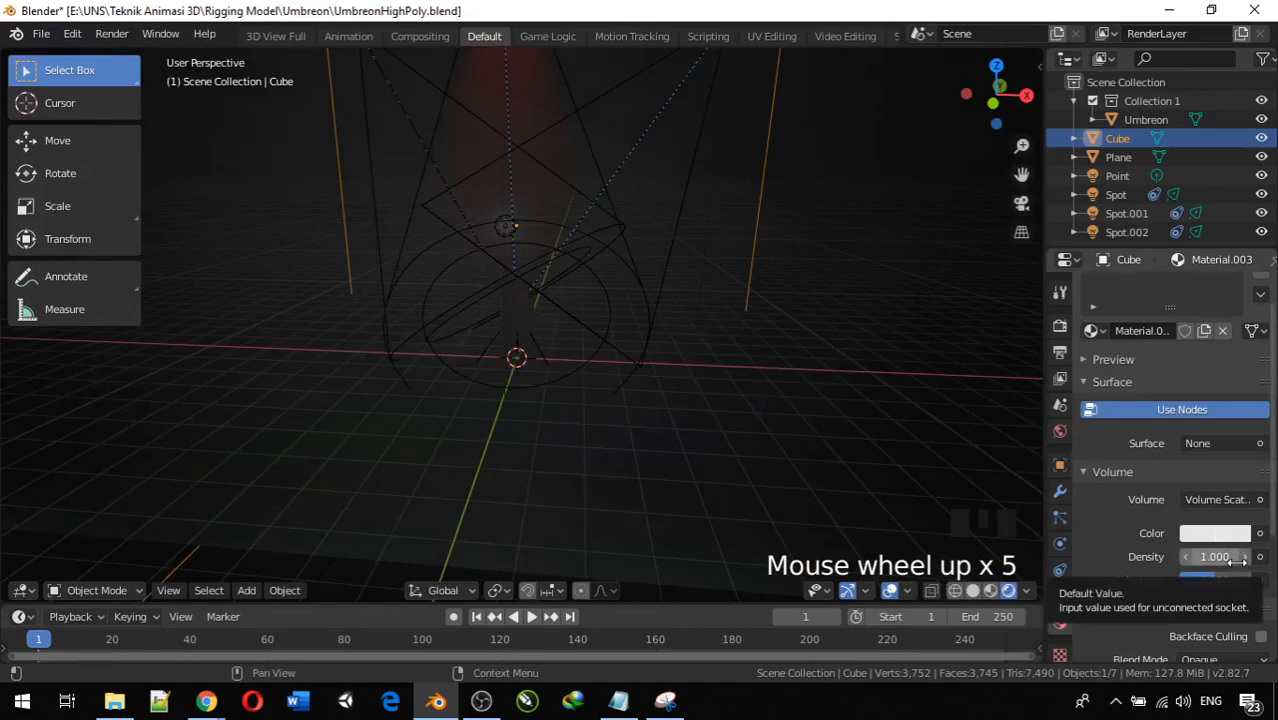
Set the Volume Scatter density of the cube's material to 0.2
{"action": "left_click", "coordinate": [1186, 556]}
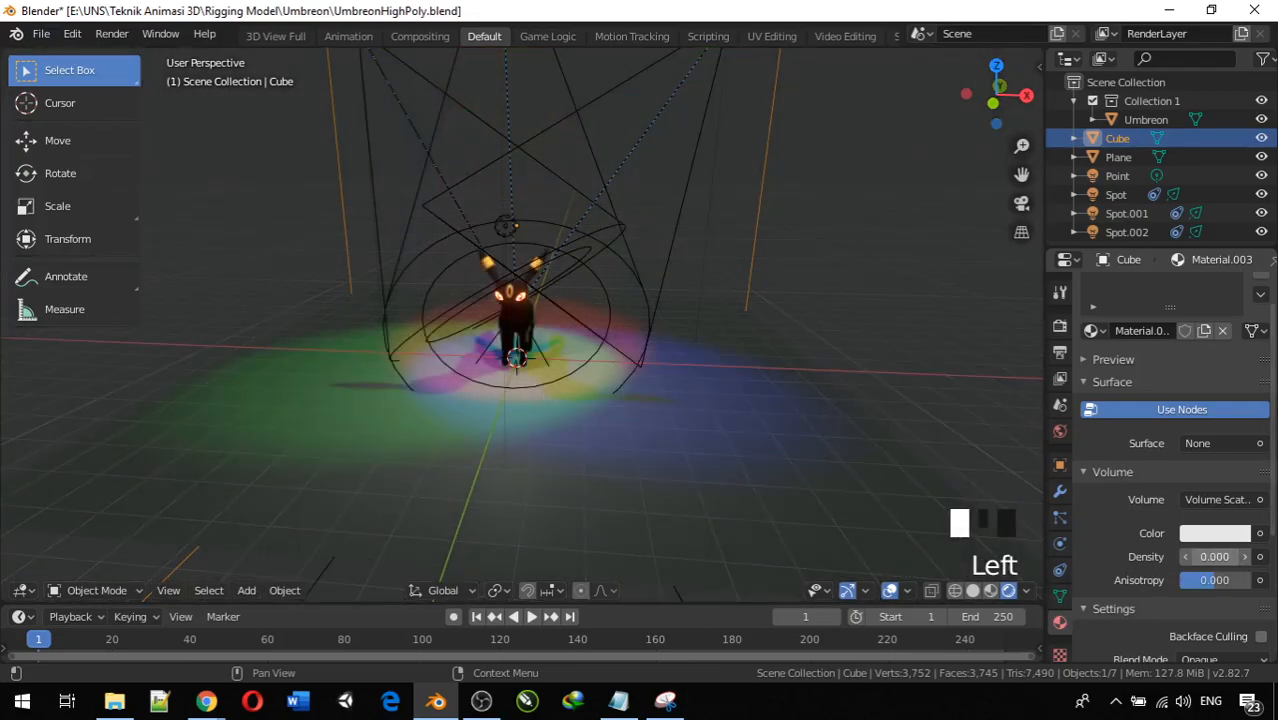
{"action": "left_click_drag", "start_coordinate": [1205, 557], "coordinate": [1222, 557]}
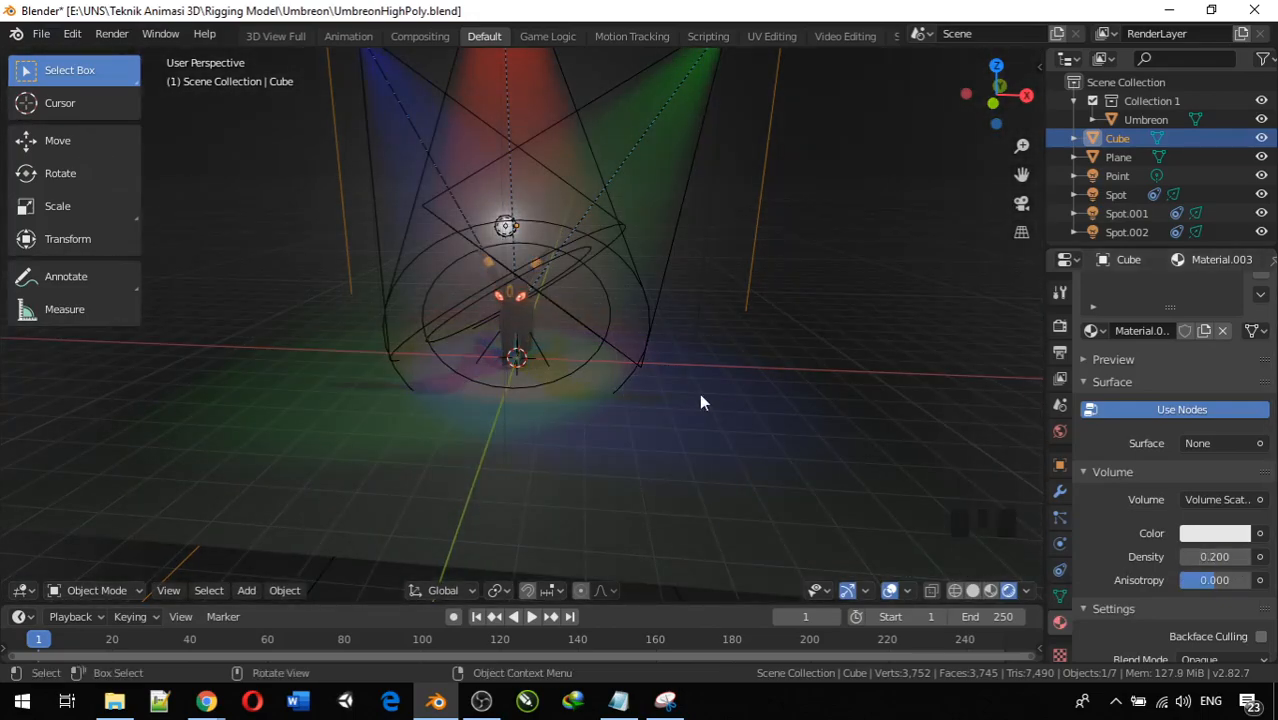
Examine the coloured light beams and the lit Umbreon model inside the cube from several angles and distances
{"action": "scroll", "coordinate": [681, 390], "scroll_direction": "down", "scroll_amount": 2}
{"action": "scroll", "coordinate": [681, 392], "scroll_direction": "up", "scroll_amount": 1}
{"action": "scroll", "coordinate": [681, 392], "scroll_direction": "up", "scroll_amount": 3}
{"action": "middle_click_drag", "start_coordinate": [681, 392], "coordinate": [645, 405]}
{"action": "scroll", "coordinate": [645, 405], "scroll_direction": "down", "scroll_amount": 3}
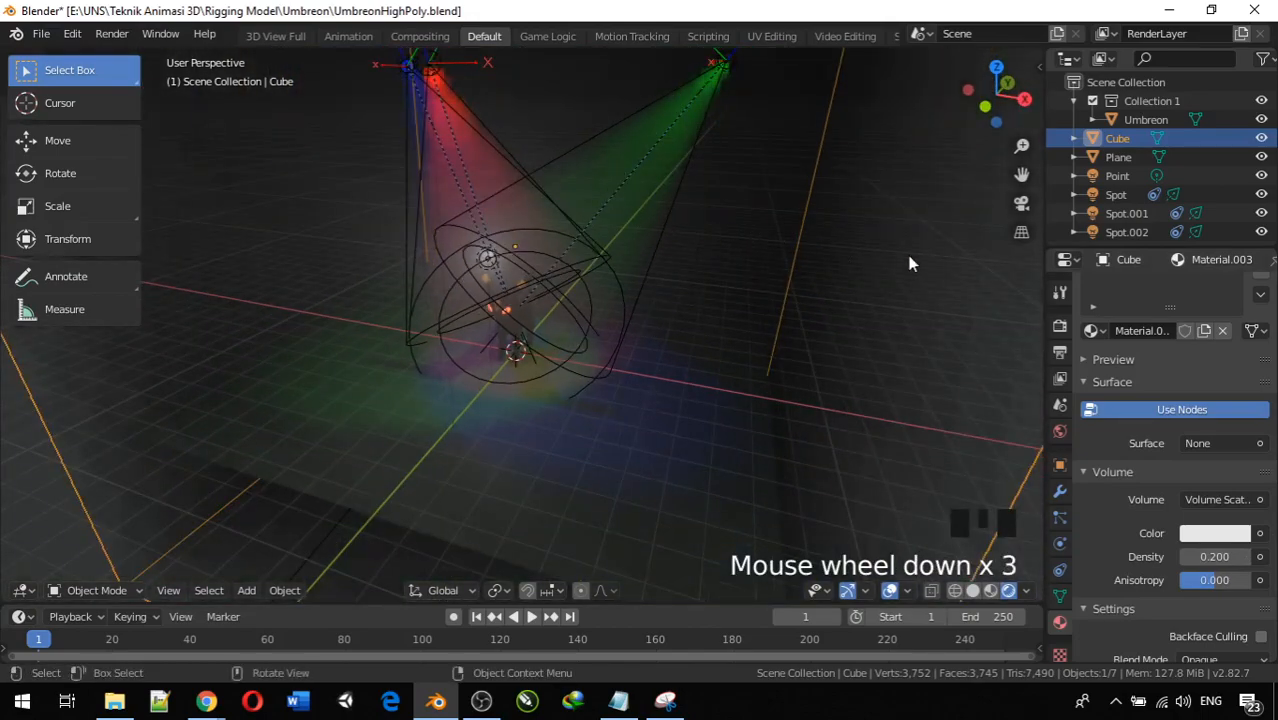
{"action": "scroll", "coordinate": [810, 247], "scroll_direction": "down", "scroll_amount": 1}
{"action": "middle_click_drag", "start_coordinate": [810, 247], "coordinate": [33, 283]}
{"action": "scroll", "coordinate": [214, 342], "scroll_direction": "up", "scroll_amount": 4}
{"action": "middle_click_drag", "start_coordinate": [214, 342], "coordinate": [773, 322]}
{"action": "scroll", "coordinate": [710, 345], "scroll_direction": "up", "scroll_amount": 2}
{"action": "scroll", "coordinate": [695, 334], "scroll_direction": "down", "scroll_amount": 2}
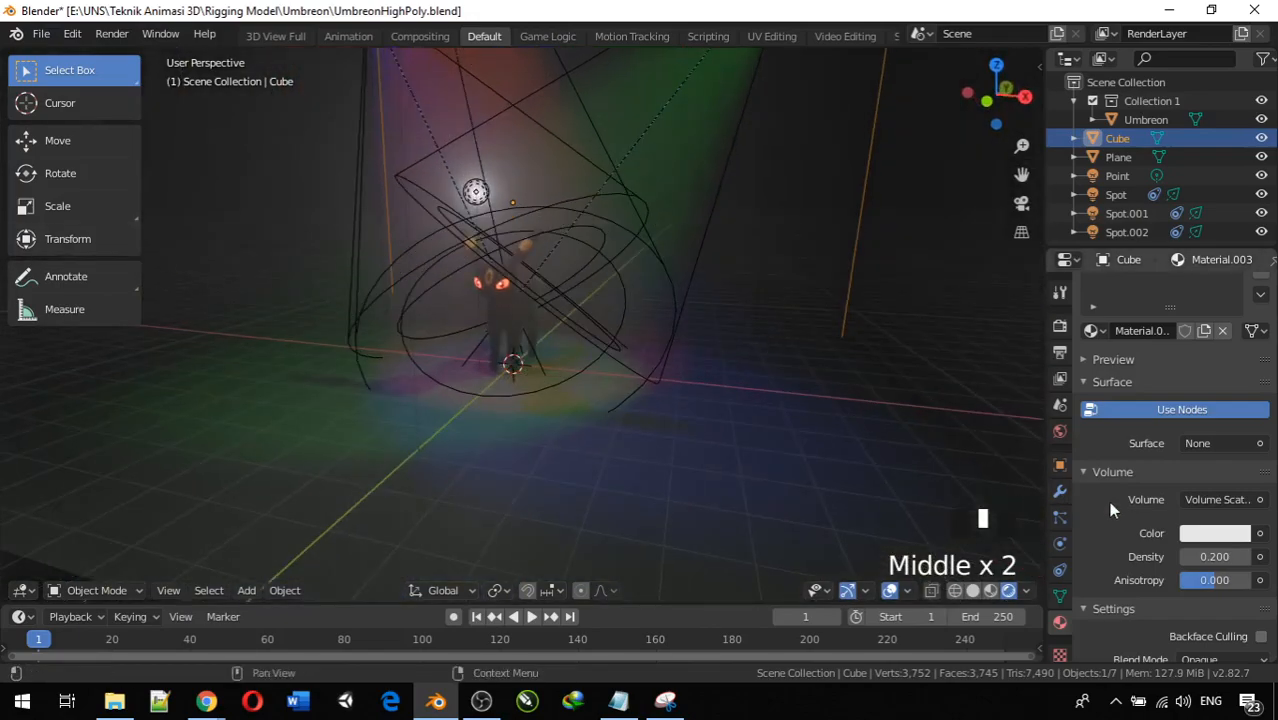
Tint the Volume Scatter color a pale cyan with hue 0.500, saturation 0.080 and value 0.906
{"action": "left_click", "coordinate": [1214, 533]}
{"action": "left_click", "coordinate": [1201, 297]}
{"action": "left_click_drag", "start_coordinate": [1201, 298], "coordinate": [1156, 334]}
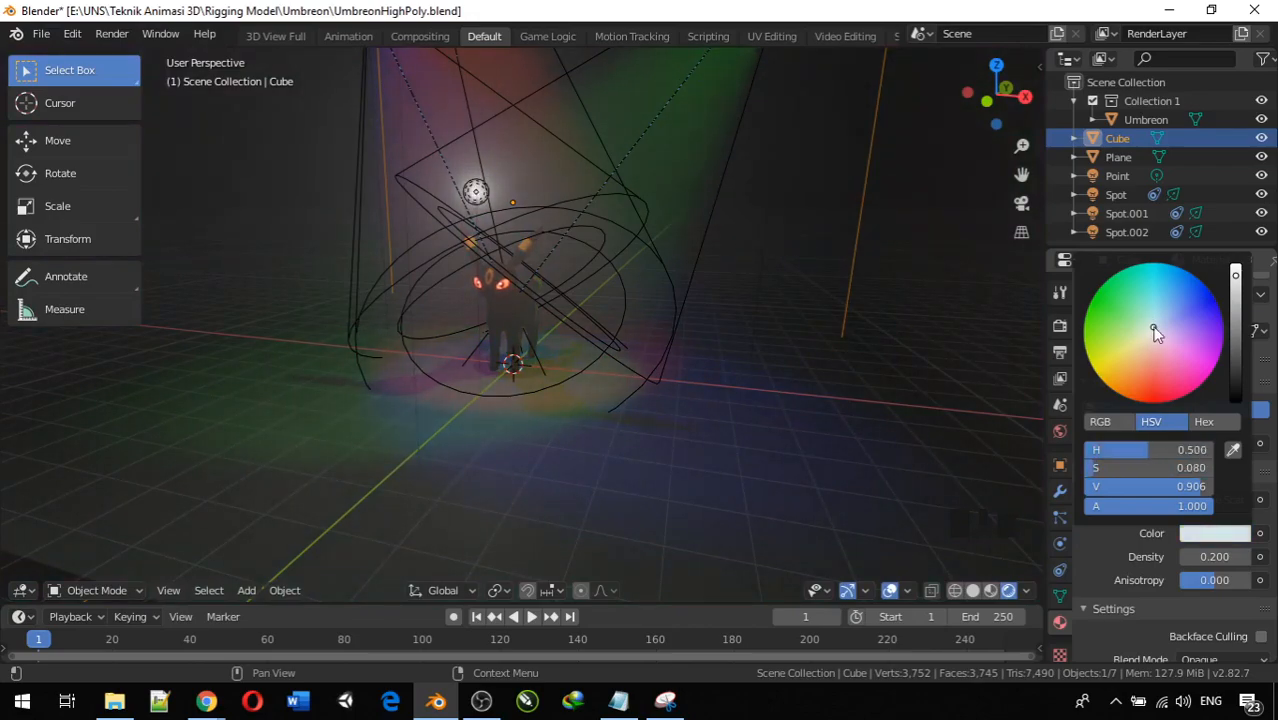
Check the tinted volume from a wider angle and try to render the scene
{"action": "scroll", "coordinate": [938, 357], "scroll_direction": "down", "scroll_amount": 2}
{"action": "scroll", "coordinate": [935, 350], "scroll_direction": "down", "scroll_amount": 4}
{"action": "middle_click_drag", "start_coordinate": [931, 348], "coordinate": [795, 390]}
{"action": "scroll", "coordinate": [762, 399], "scroll_direction": "up", "scroll_amount": 6}
{"action": "scroll", "coordinate": [760, 400], "scroll_direction": "down", "scroll_amount": 3}
{"action": "scroll", "coordinate": [760, 400], "scroll_direction": "up", "scroll_amount": 3}
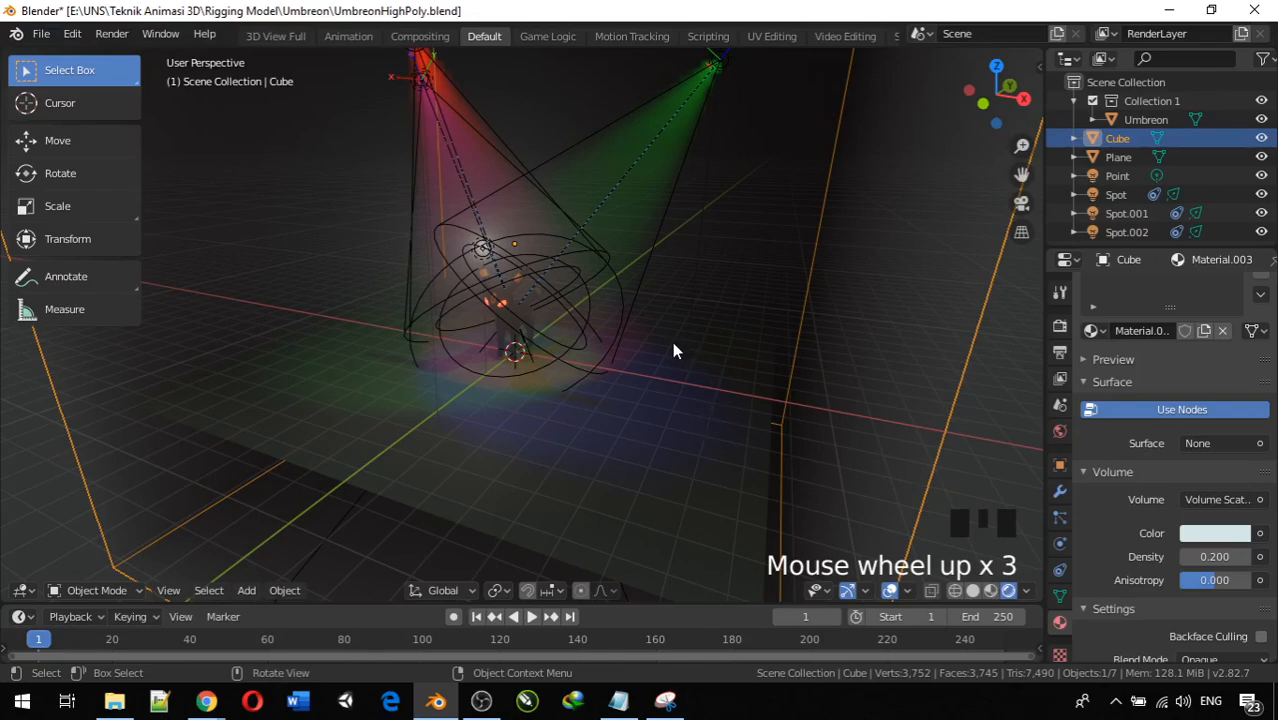
{"action": "key", "text": "F12"}
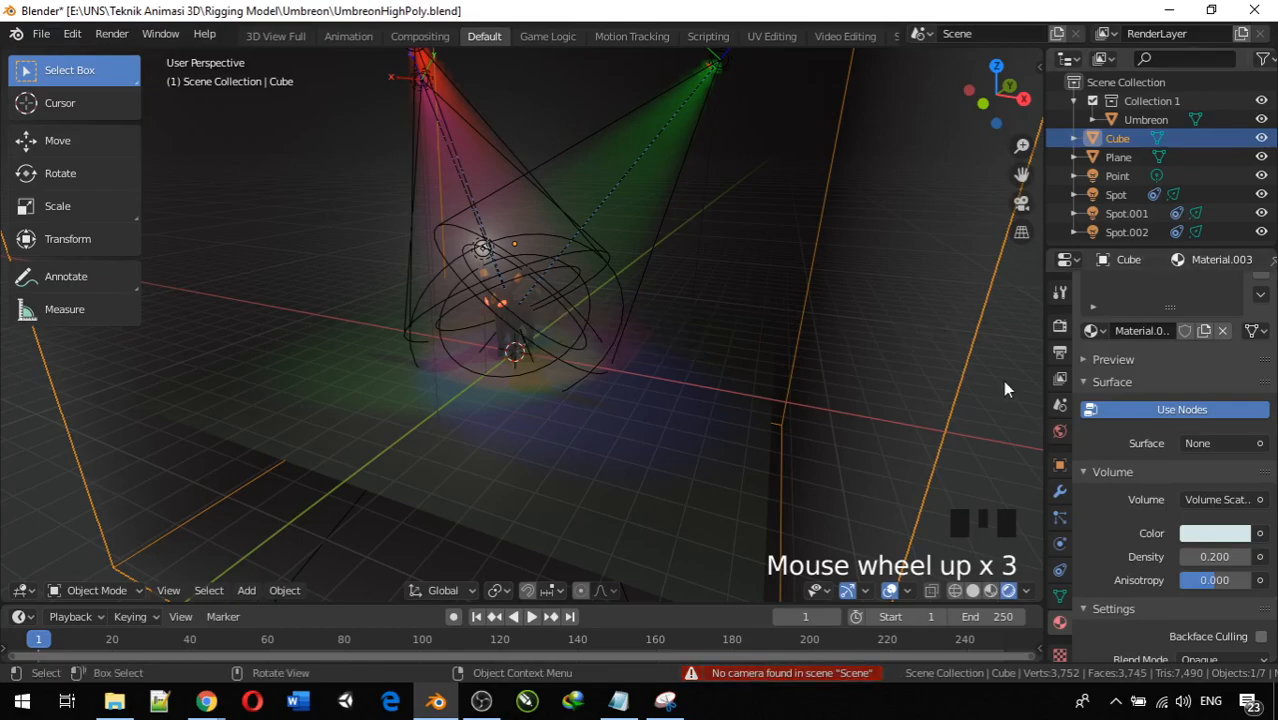
Add a camera to the scene at the 3D cursor with nothing else selected
{"action": "scroll", "coordinate": [940, 390], "scroll_direction": "down", "scroll_amount": 4}
{"action": "left_click", "coordinate": [818, 406]}
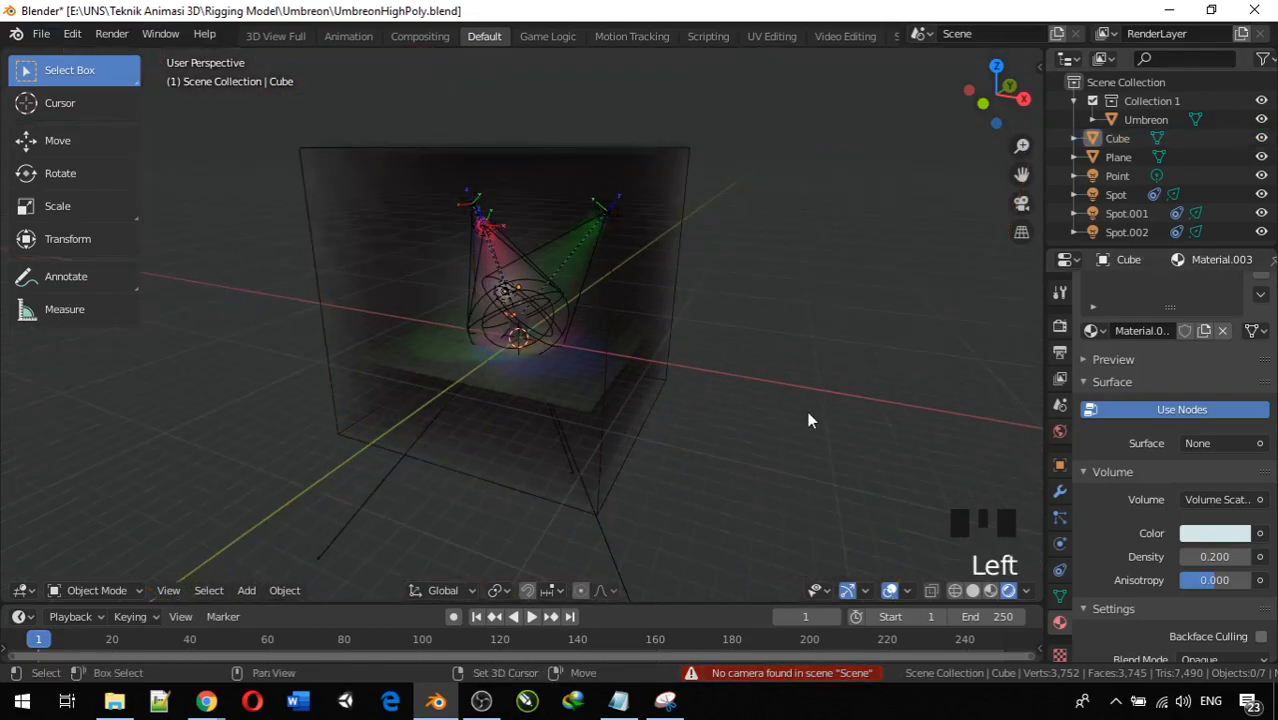
{"action": "key", "text": "shift+a"}
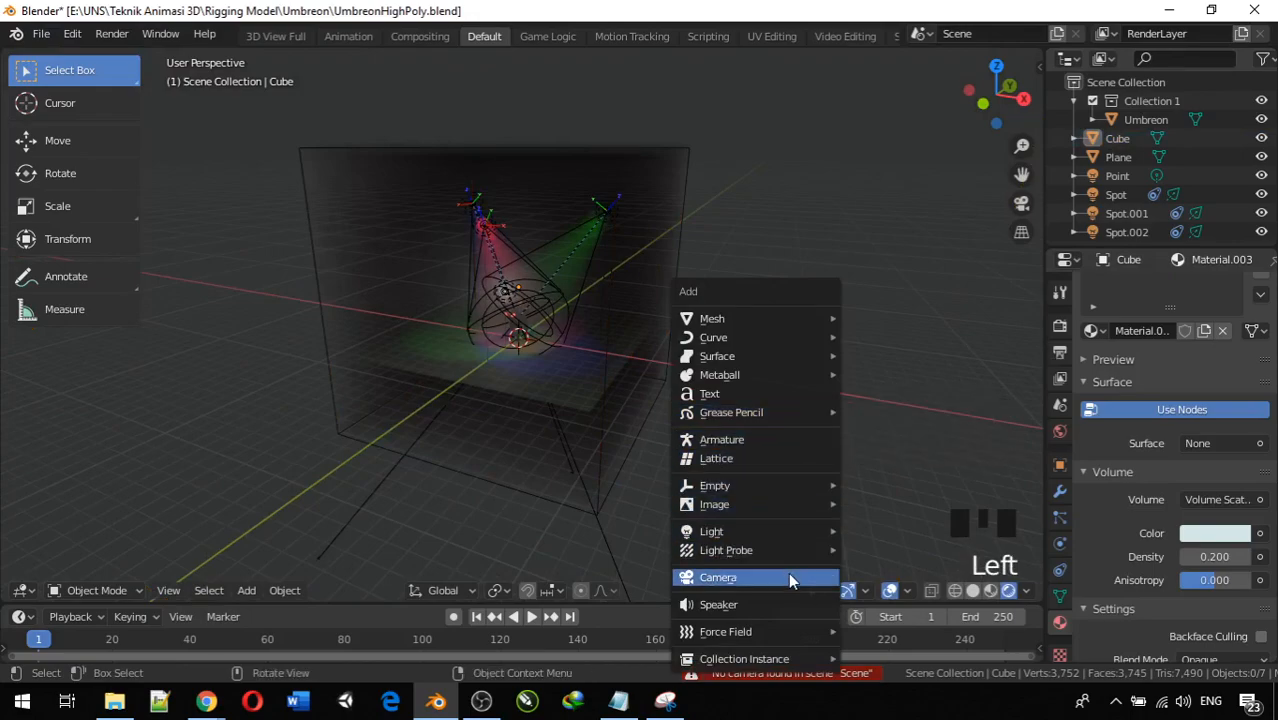
{"action": "left_click", "coordinate": [789, 577]}
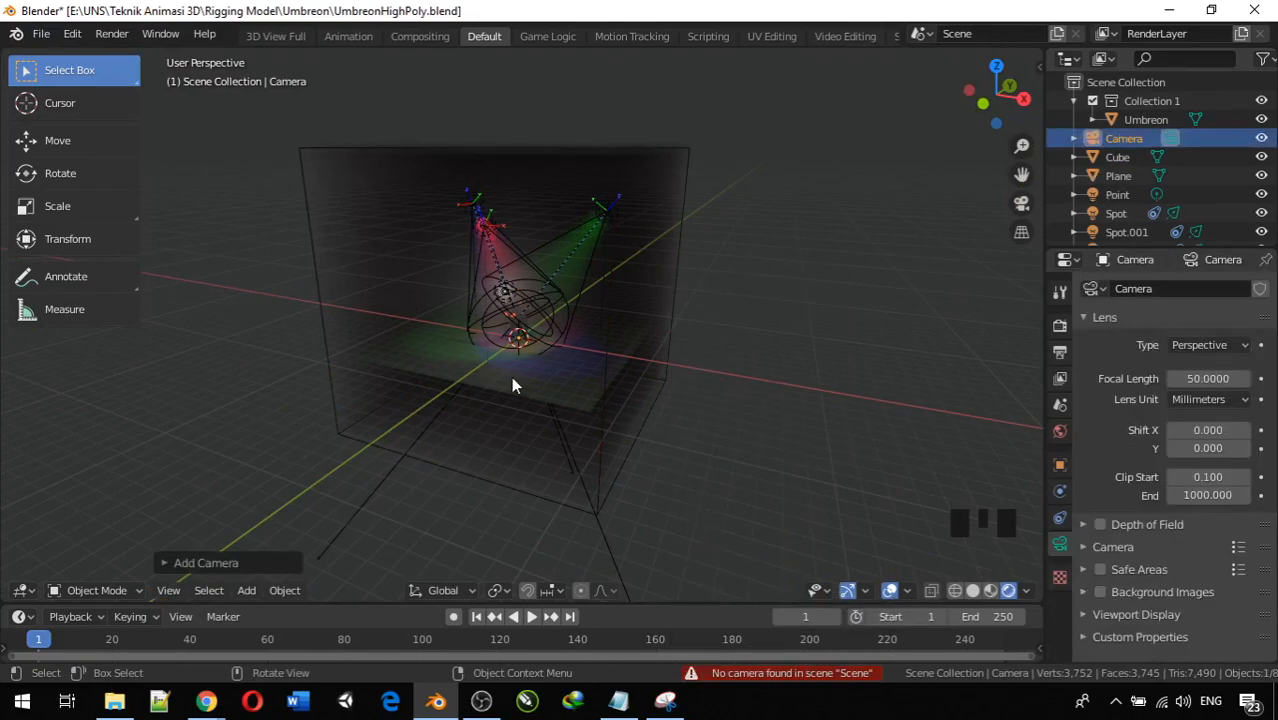
Select the new camera and raise it along the Z axis above the spot lights, close to the cube's top
{"action": "scroll", "coordinate": [517, 385], "scroll_direction": "up", "scroll_amount": 7}
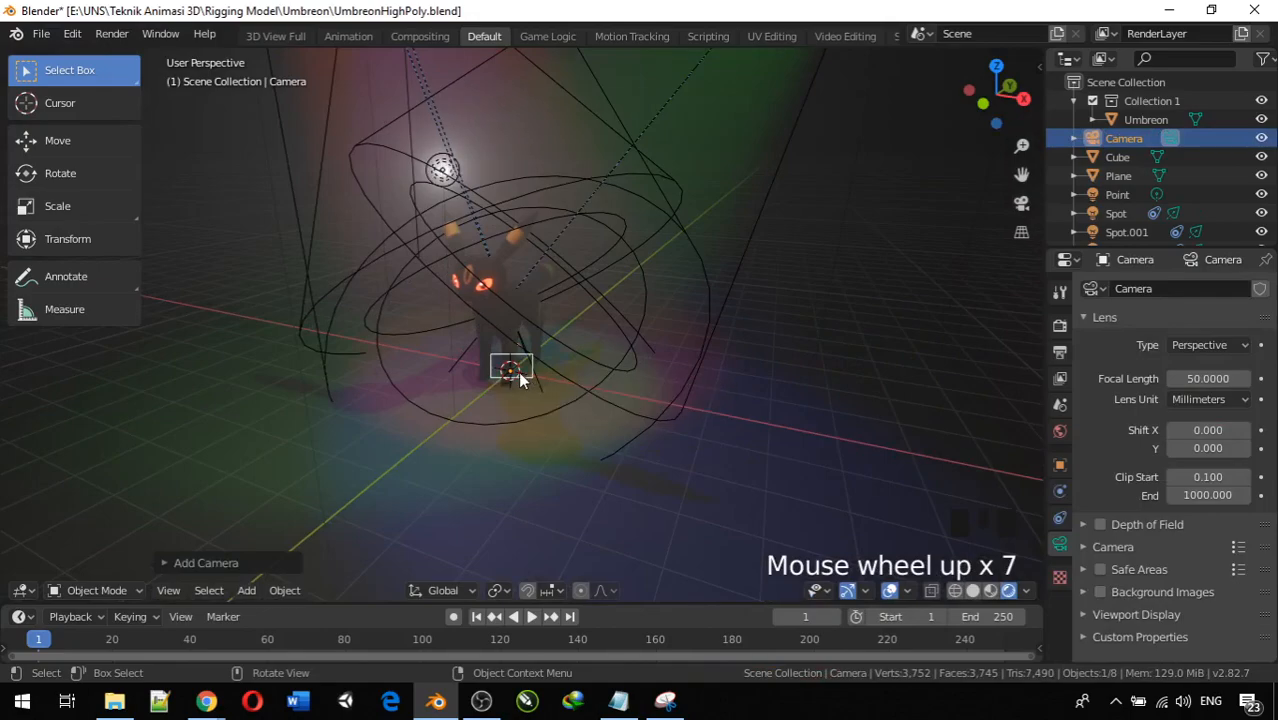
{"action": "left_click", "coordinate": [519, 374]}
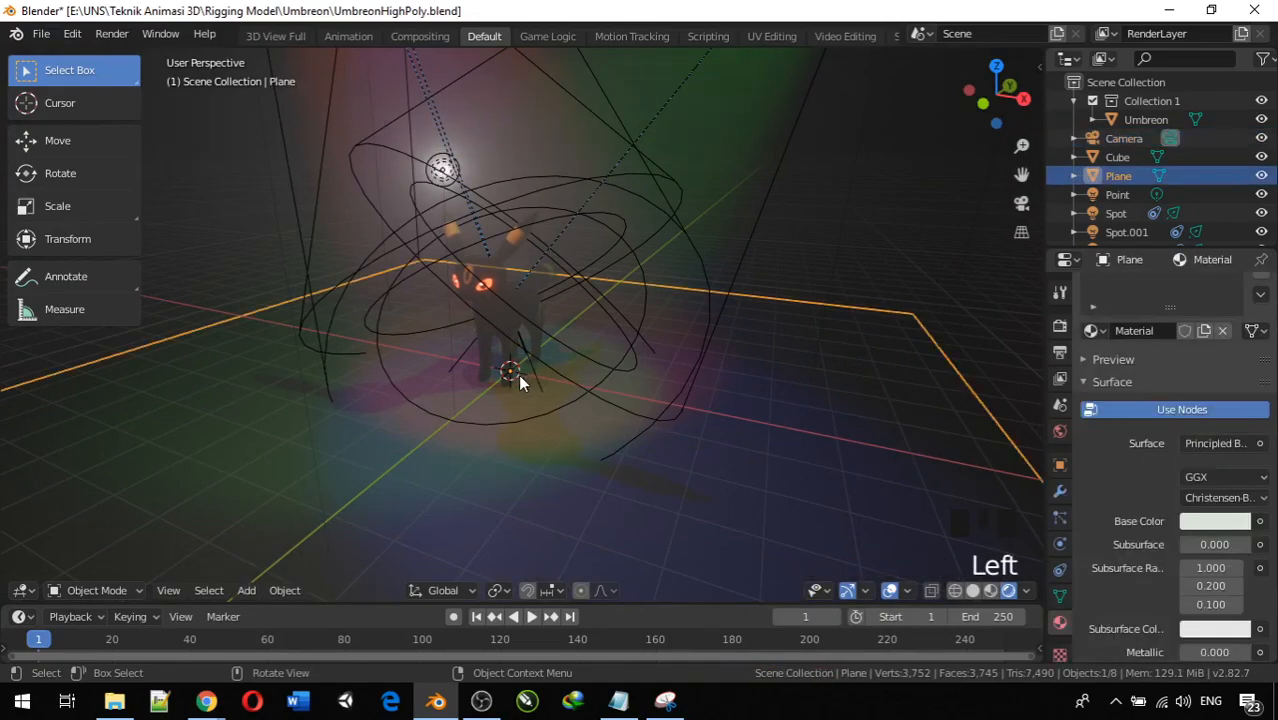
{"action": "left_click", "coordinate": [516, 372]}
{"action": "middle_click_drag", "start_coordinate": [502, 366], "coordinate": [262, 357]}
{"action": "left_click", "coordinate": [1121, 139]}
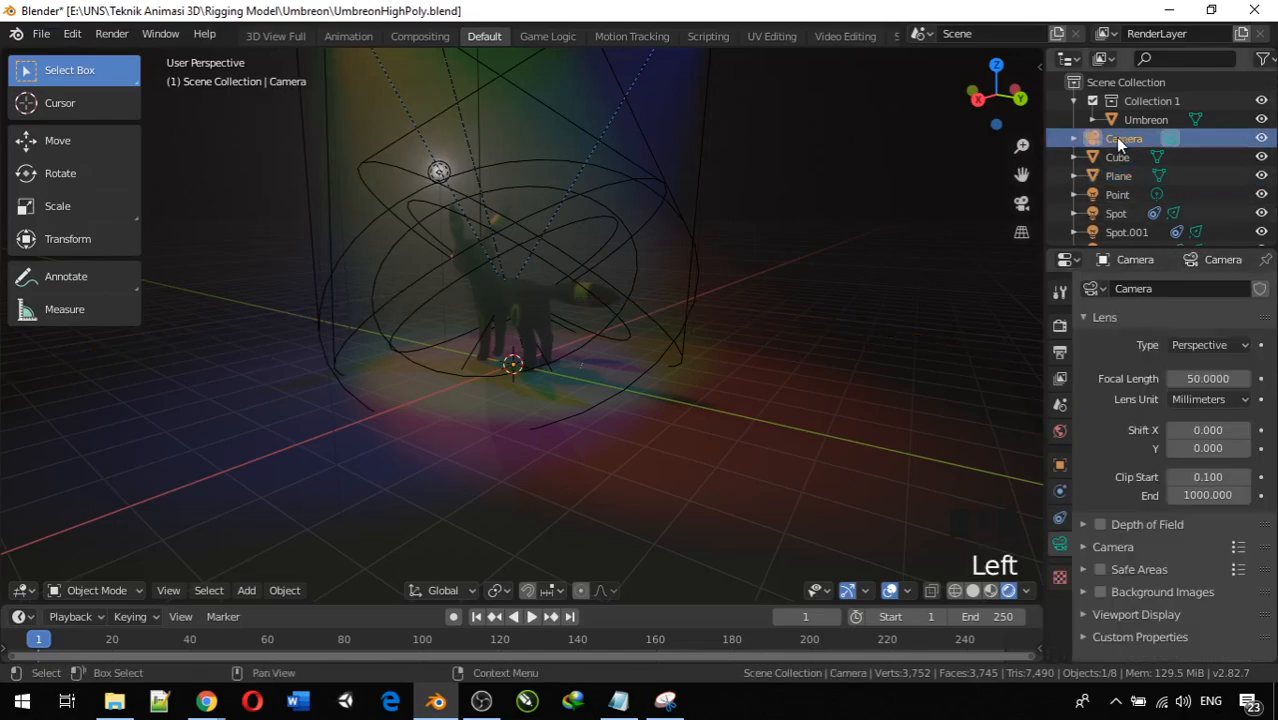
{"action": "scroll", "coordinate": [556, 273], "scroll_direction": "down", "scroll_amount": 5}
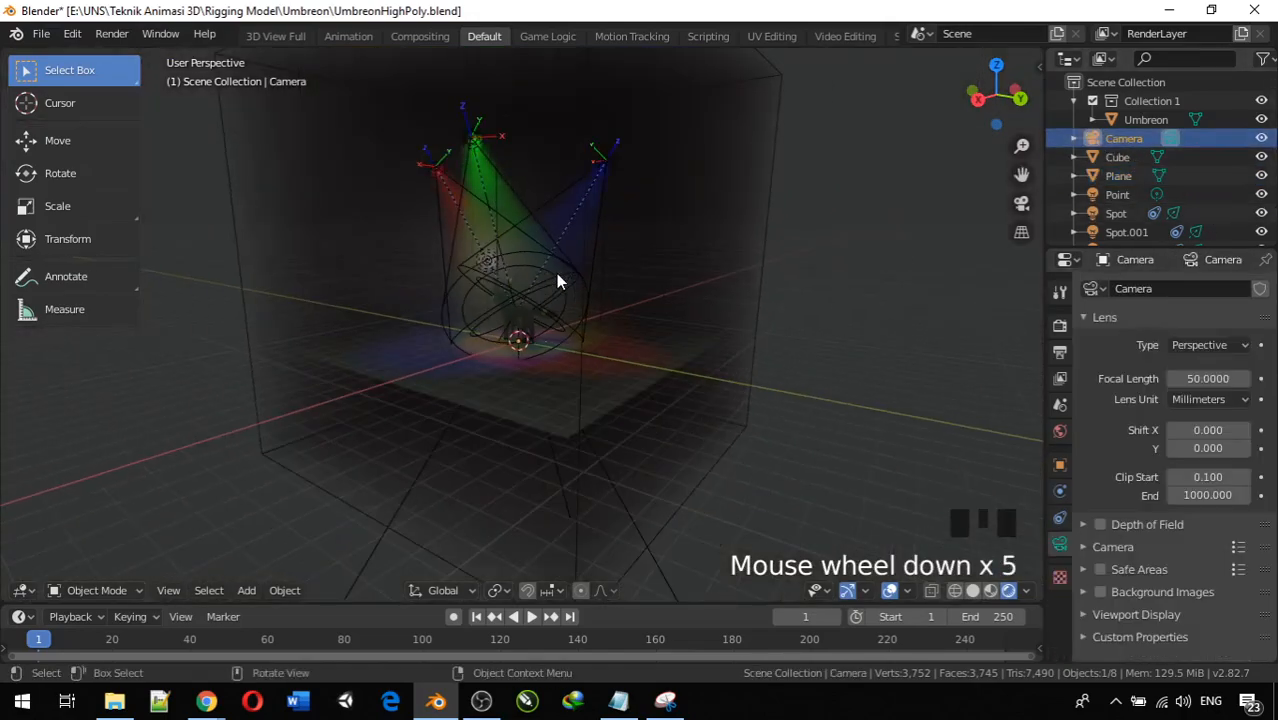
{"action": "key", "text": "g"}
{"action": "key", "text": "z"}
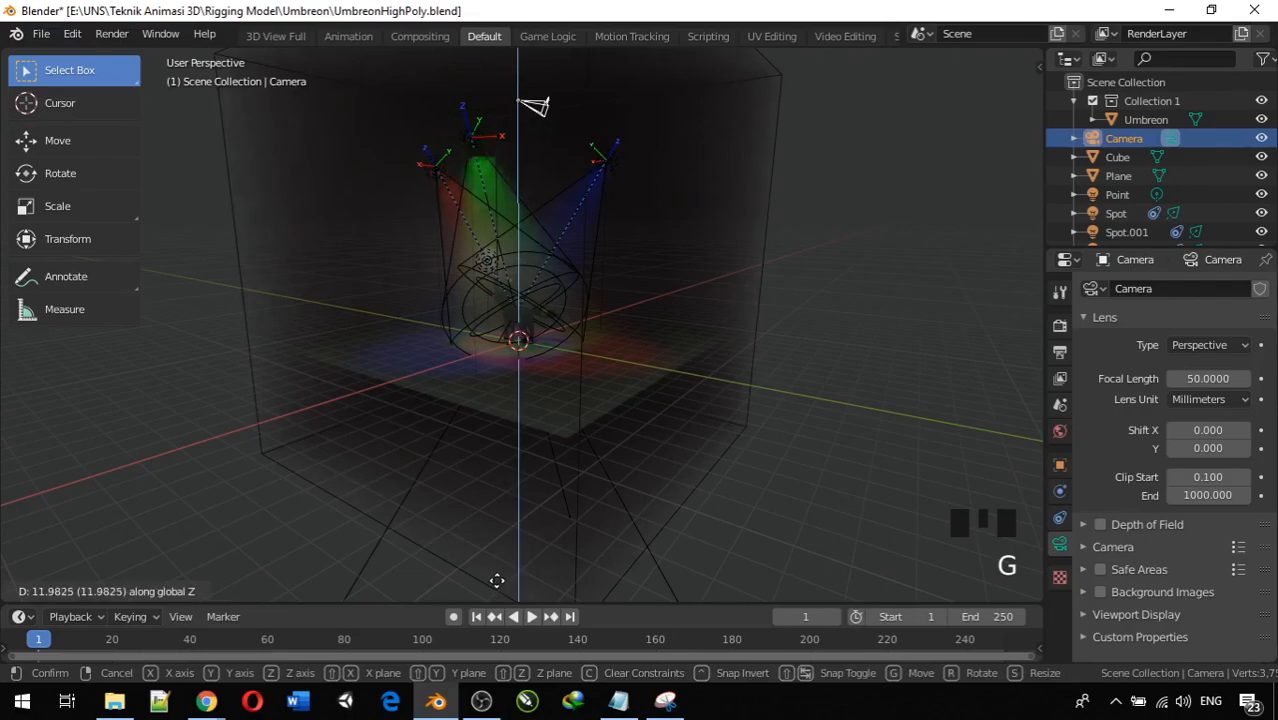
{"action": "left_click", "coordinate": [497, 556]}
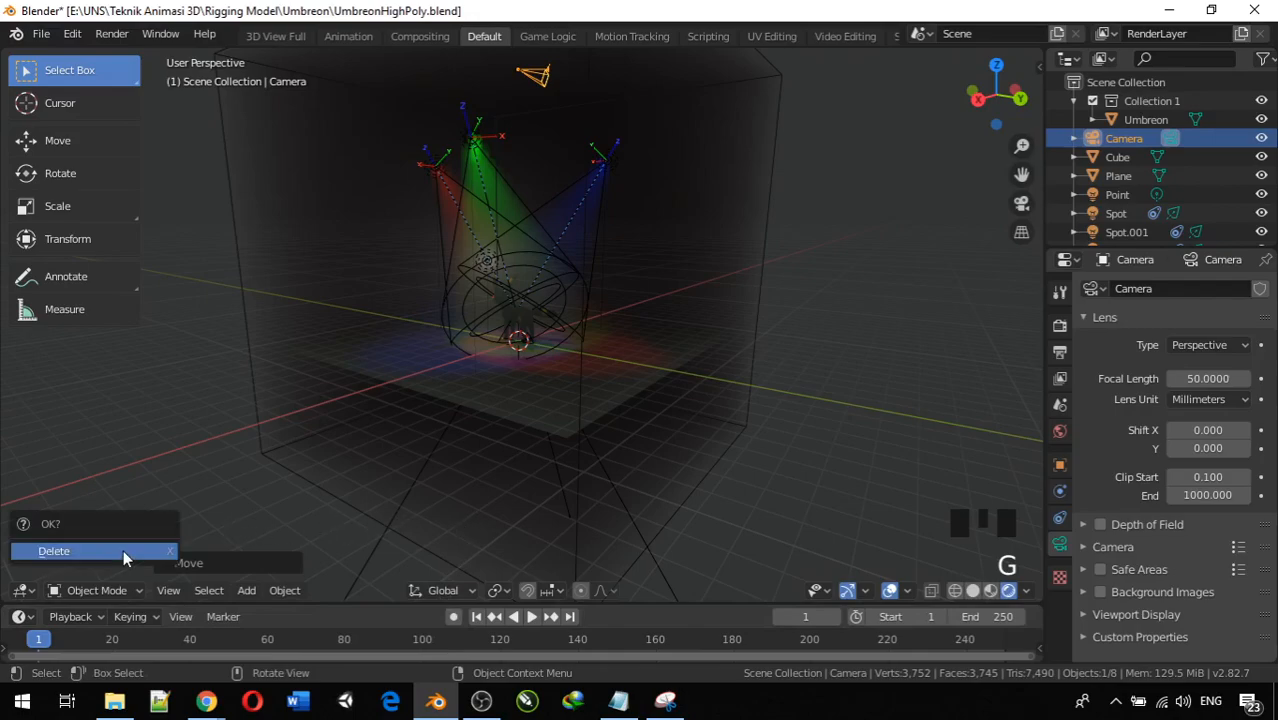
Reselect the camera and move it sideways out of the cube at the same height
{"action": "left_click", "coordinate": [370, 366]}
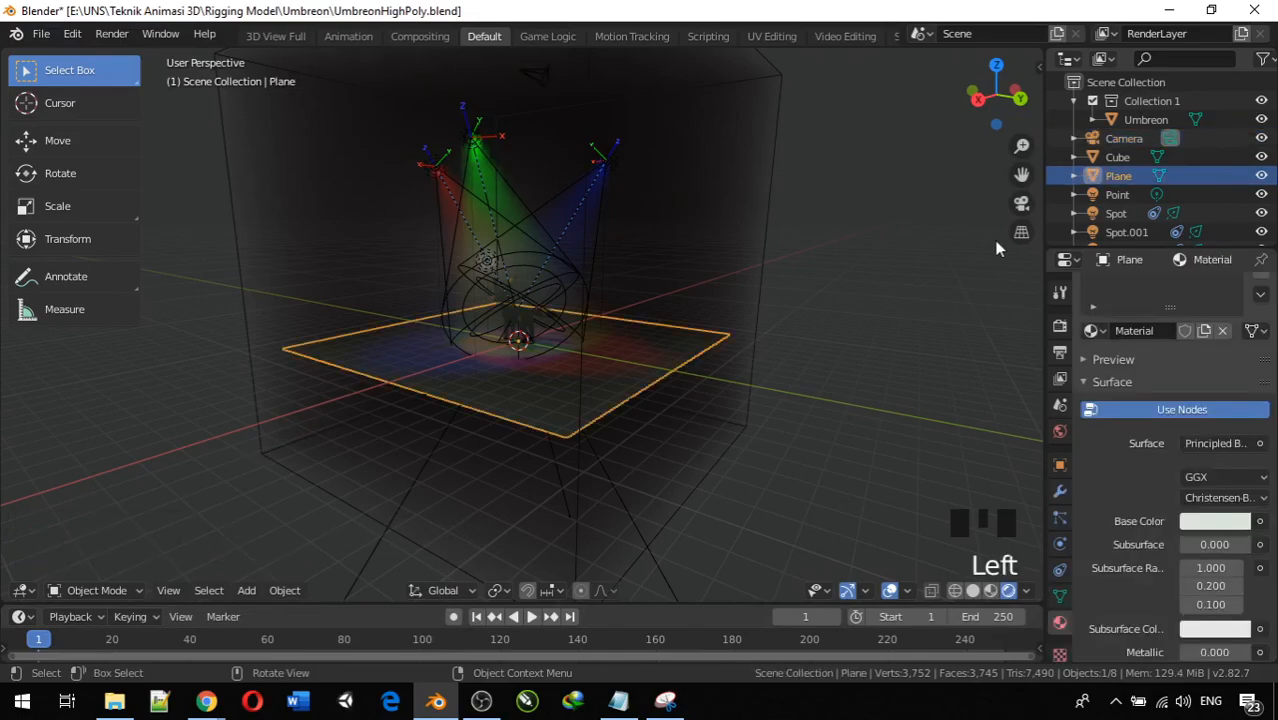
{"action": "left_click", "coordinate": [1117, 133]}
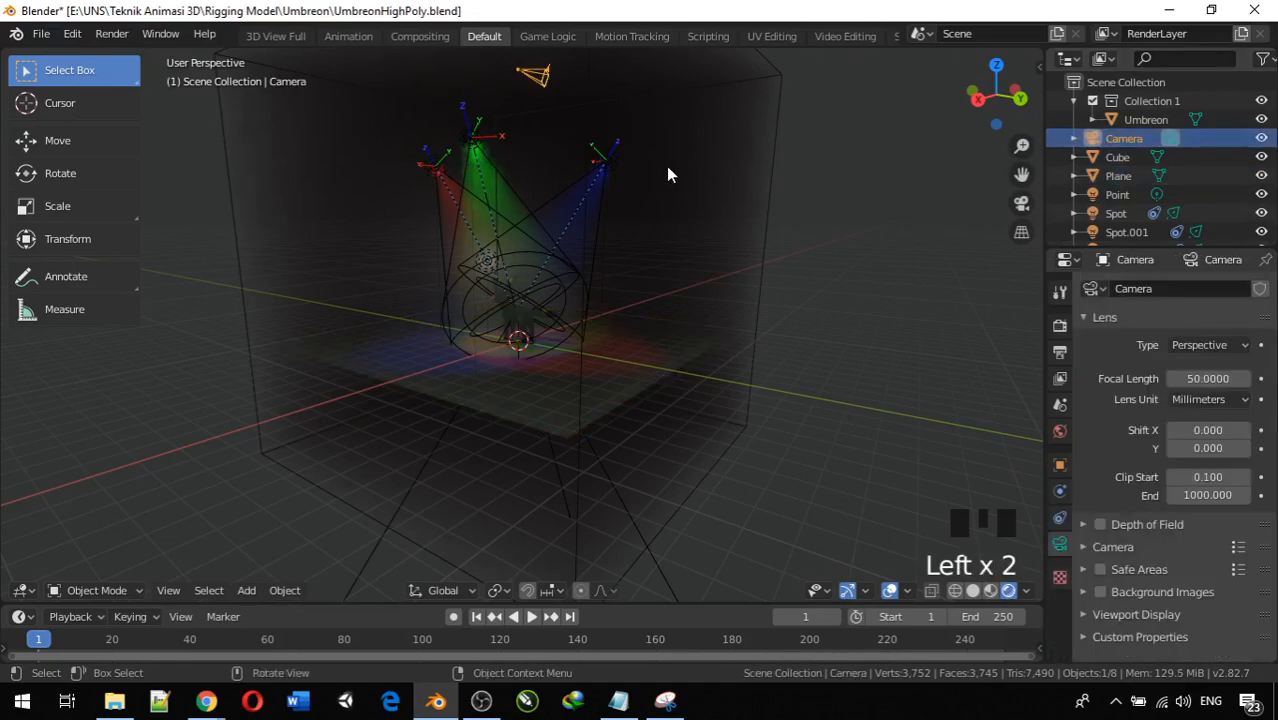
{"action": "scroll", "coordinate": [669, 174], "scroll_direction": "down", "scroll_amount": 3}
{"action": "key", "text": "g"}
{"action": "left_click", "coordinate": [463, 212]}
Move the camera along the X axis in the front view to align it with the centre of the scene
{"action": "middle_click_drag", "start_coordinate": [463, 215], "coordinate": [572, 233]}
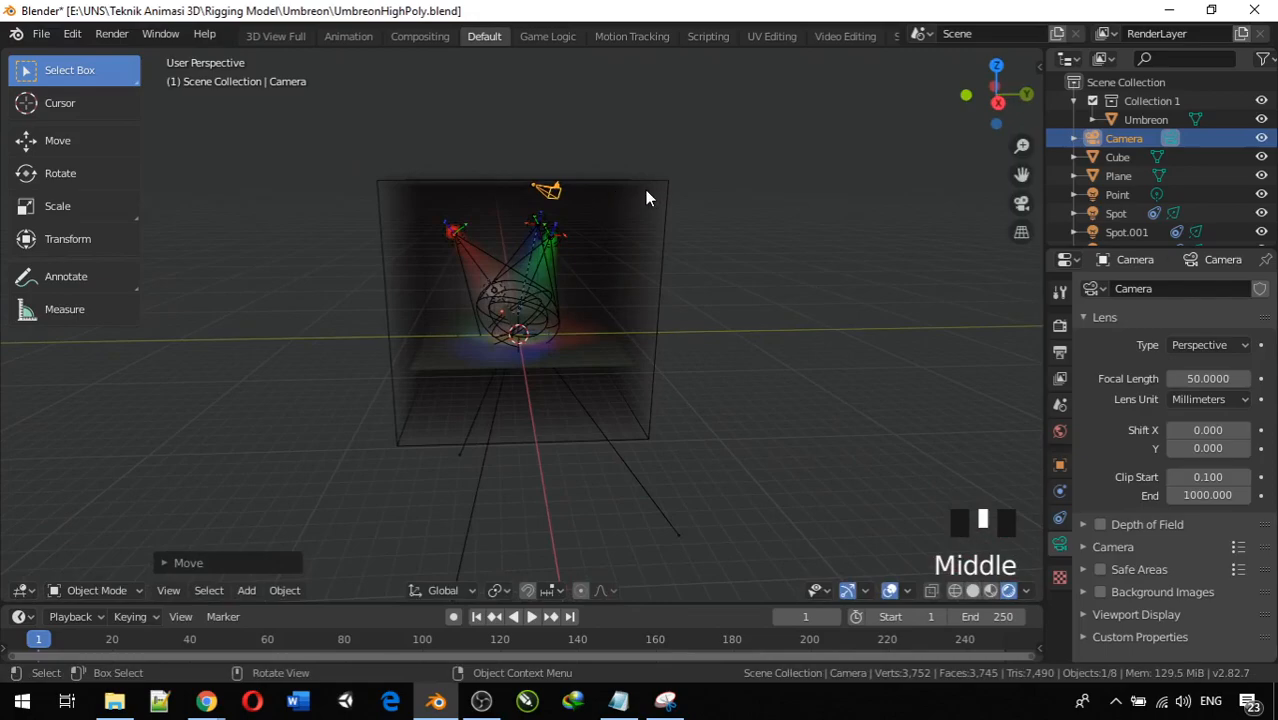
{"action": "key", "text": "KP_3"}
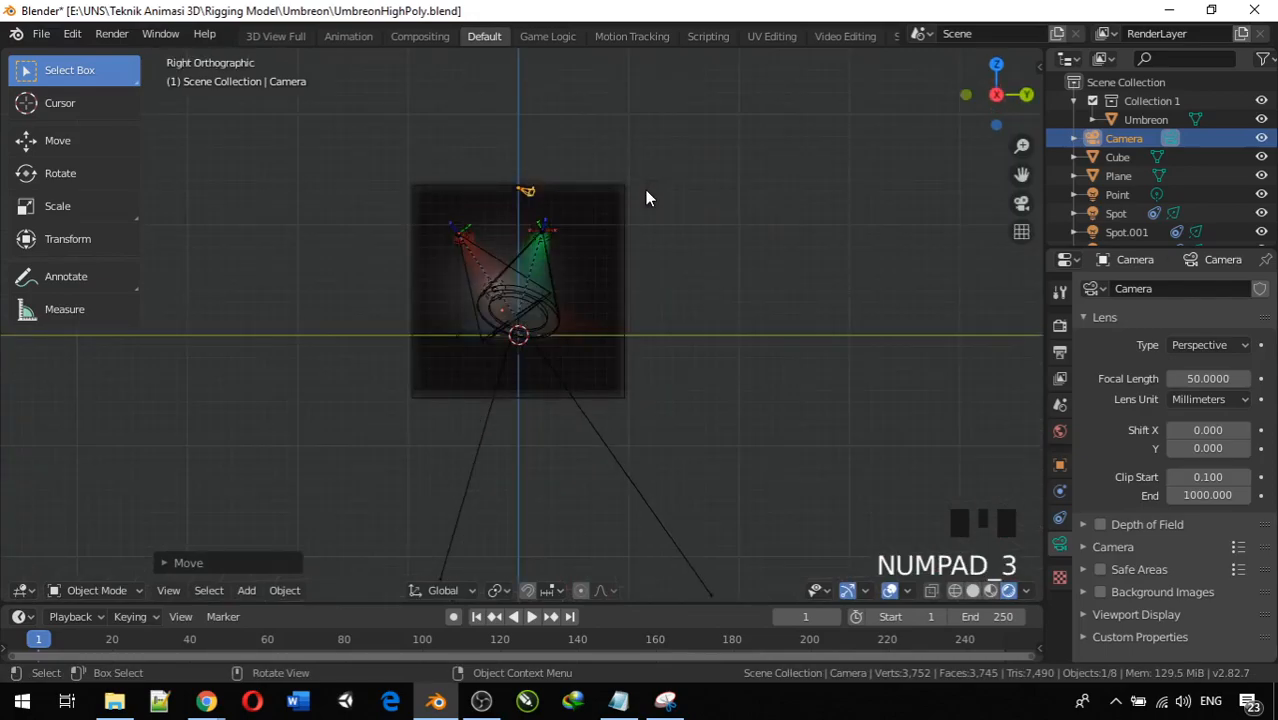
{"action": "key", "text": "KP_1"}
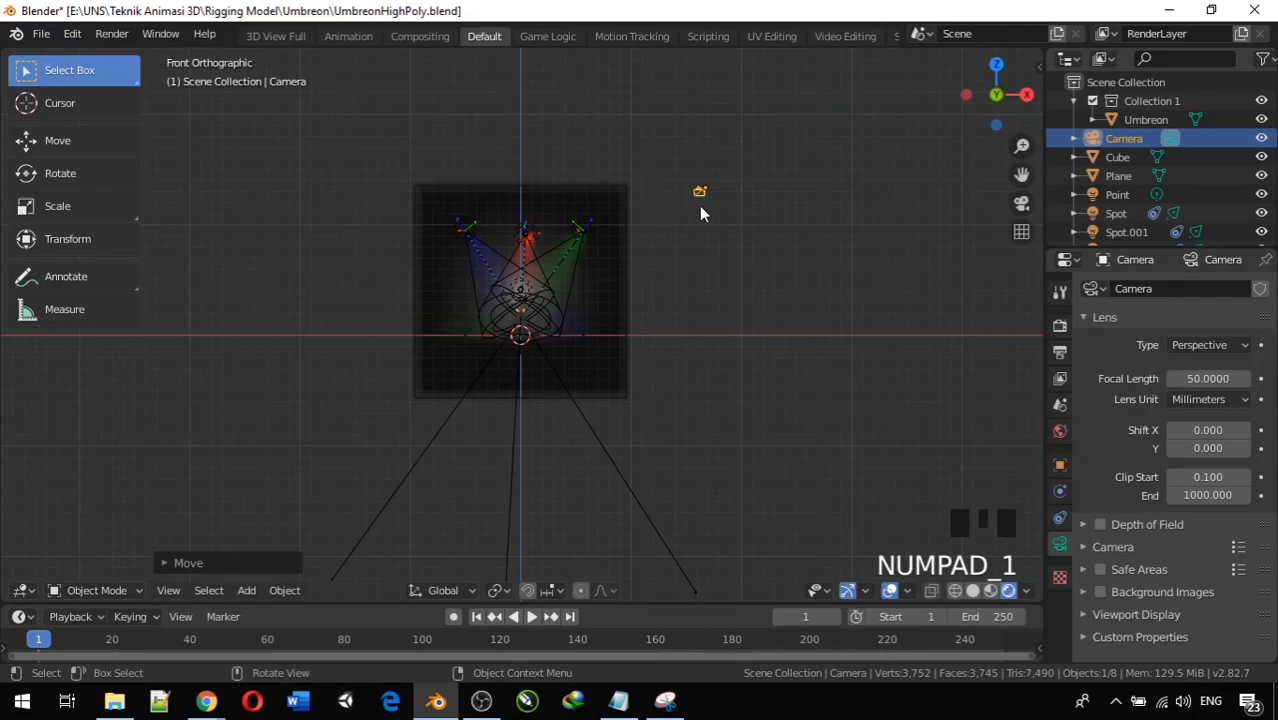
{"action": "key", "text": "g"}
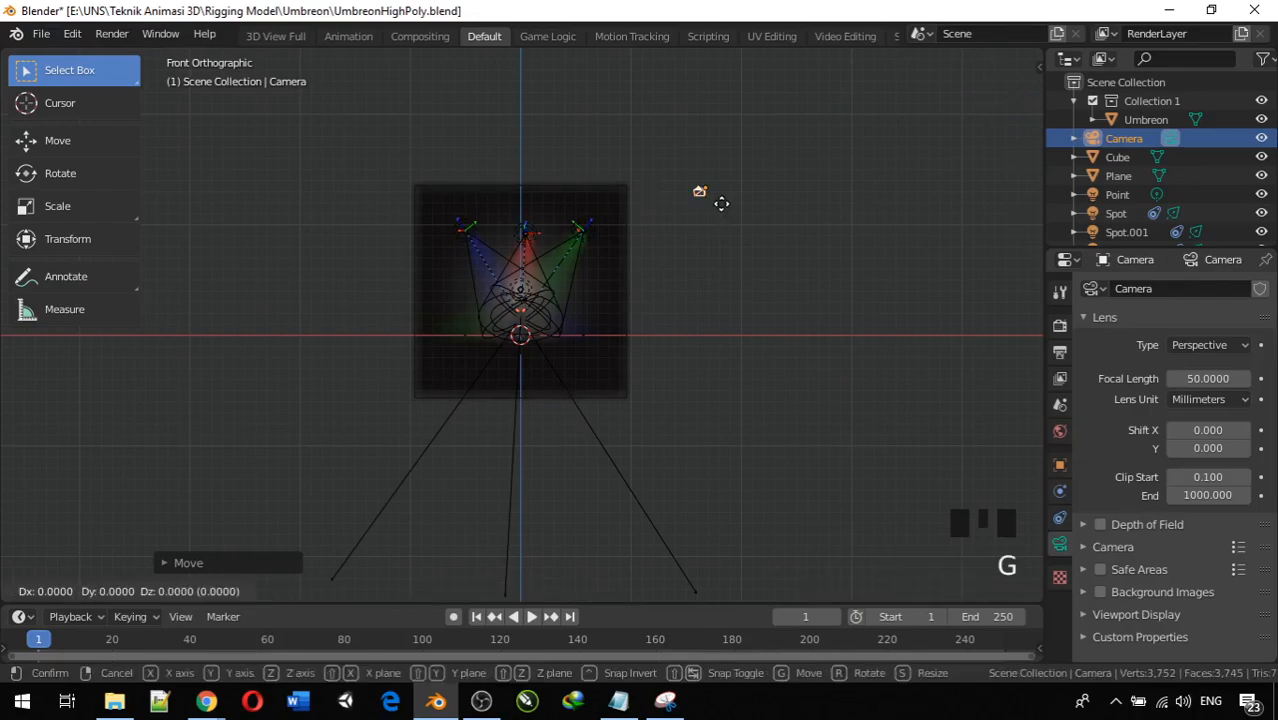
{"action": "key", "text": "x"}
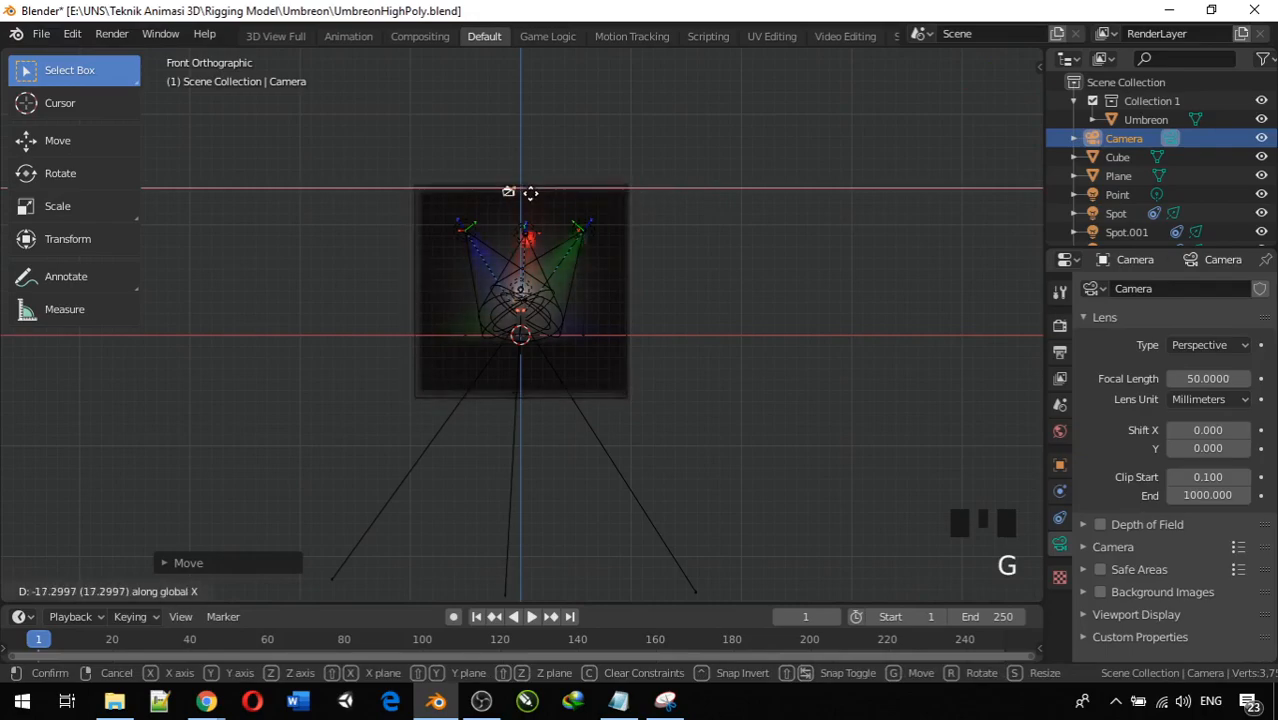
{"action": "left_click", "coordinate": [539, 196]}
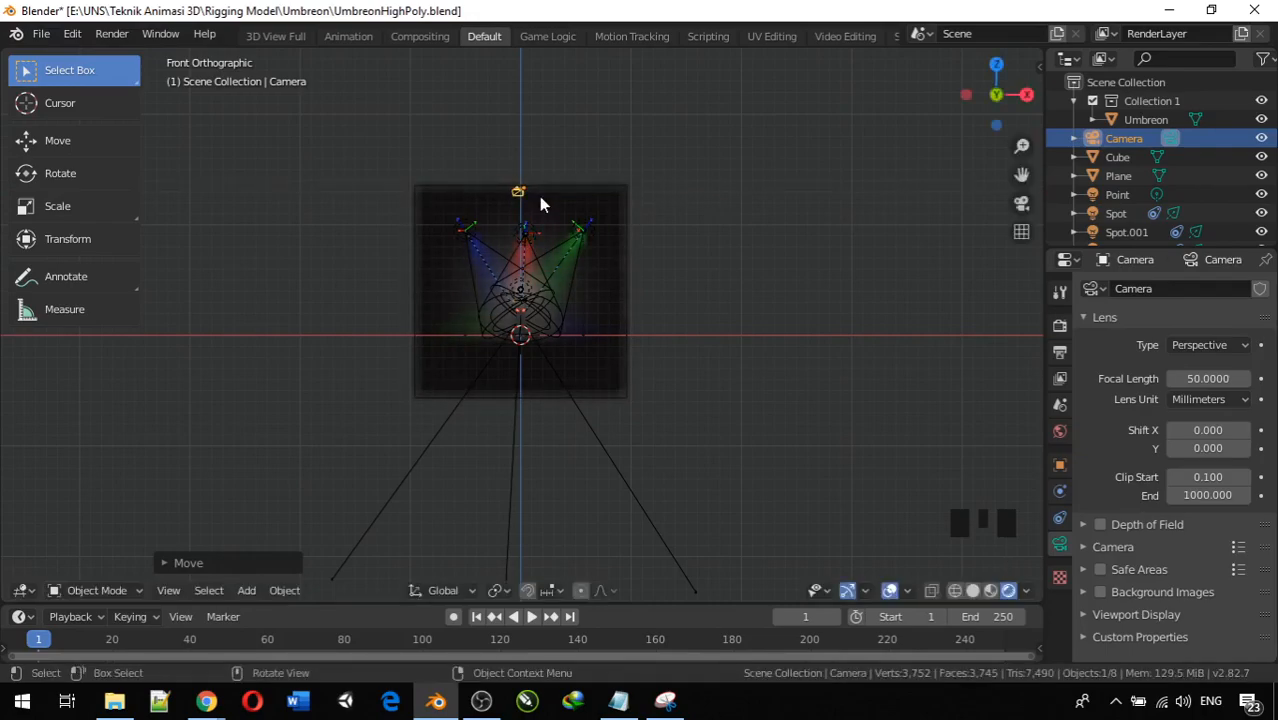
Move the camera about 17 m in the negative Y direction in the right view, placing it outside the cube in front of the model
{"action": "scroll", "coordinate": [532, 197], "scroll_direction": "up", "scroll_amount": 4}
{"action": "middle_click_drag", "start_coordinate": [532, 197], "coordinate": [521, 287], "text": "shift"}
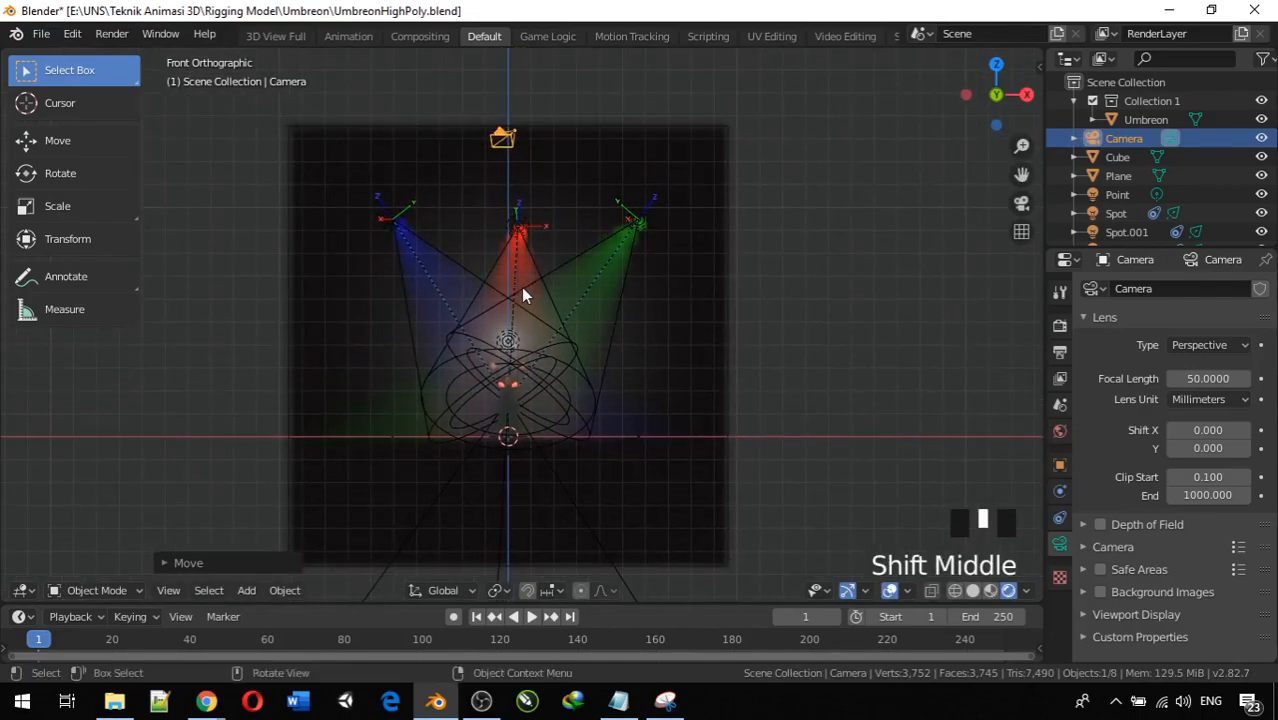
{"action": "key", "text": "KP_3"}
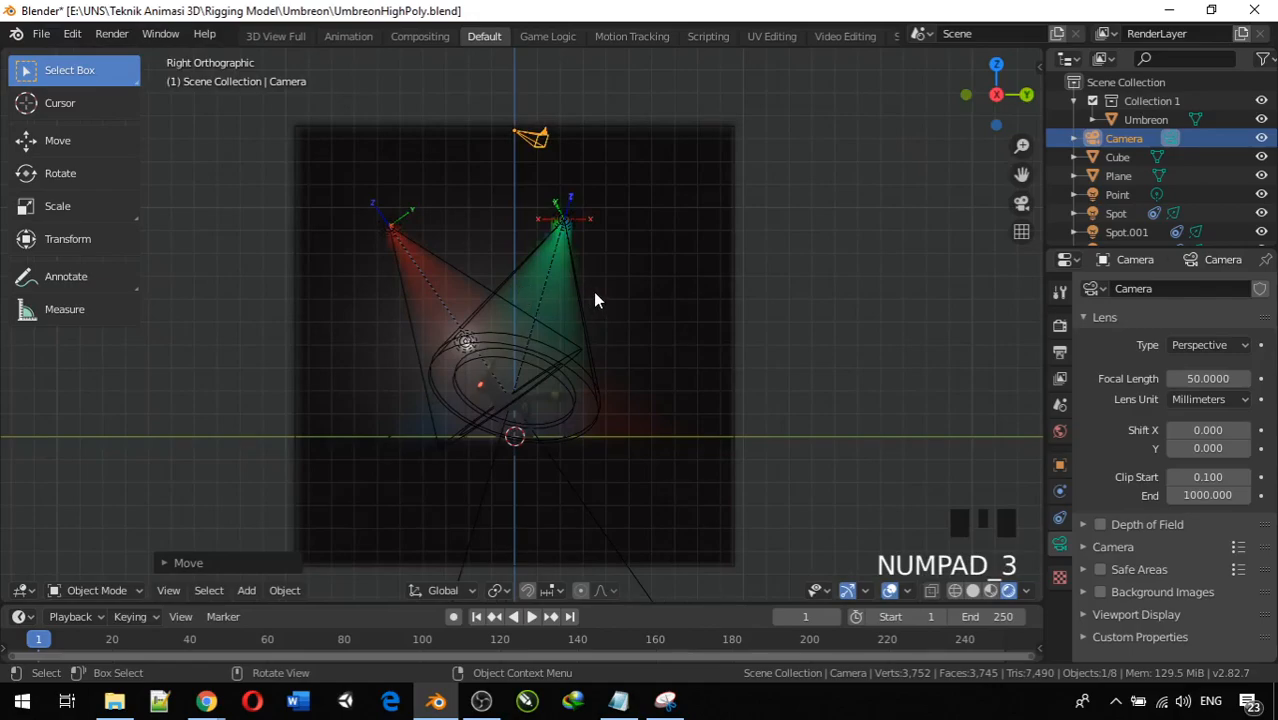
{"action": "key", "text": "g"}
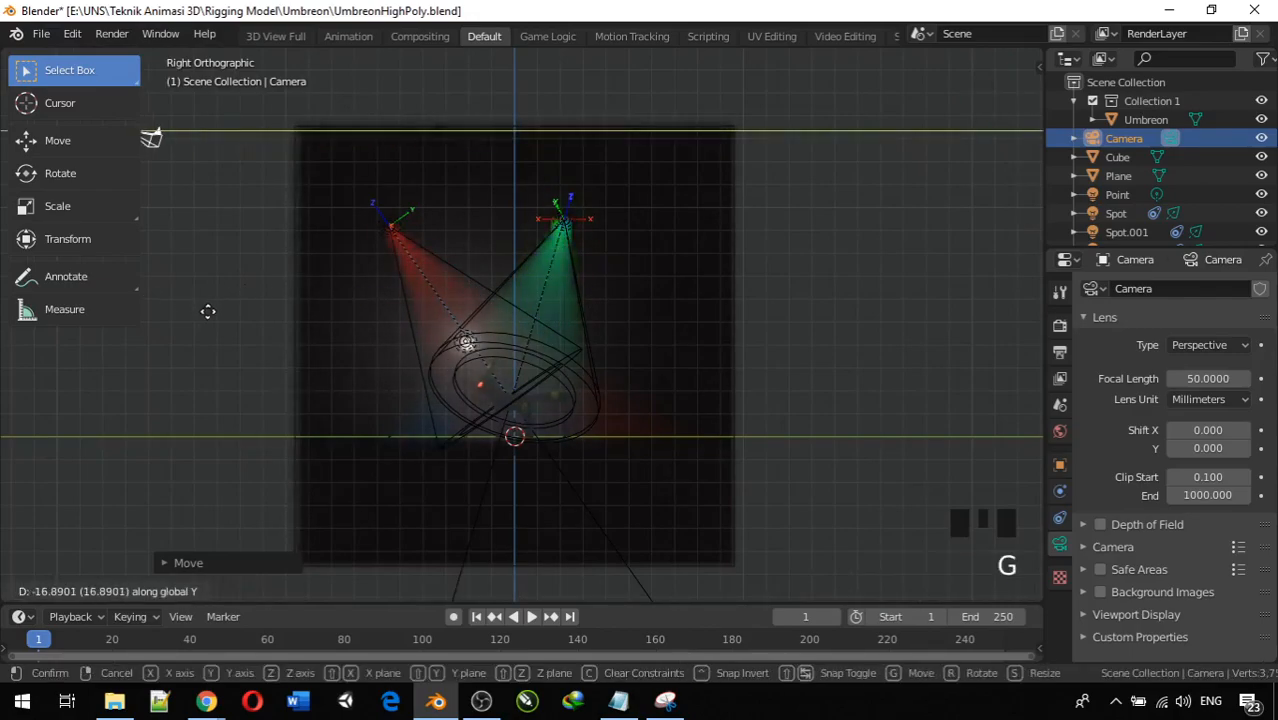
{"action": "left_click", "coordinate": [214, 320]}
Clear the camera's rotation and rotate it in the right view so it points diagonally down at the model
{"action": "middle_click_drag", "start_coordinate": [214, 320], "coordinate": [434, 389]}
{"action": "key", "text": "alt+r"}
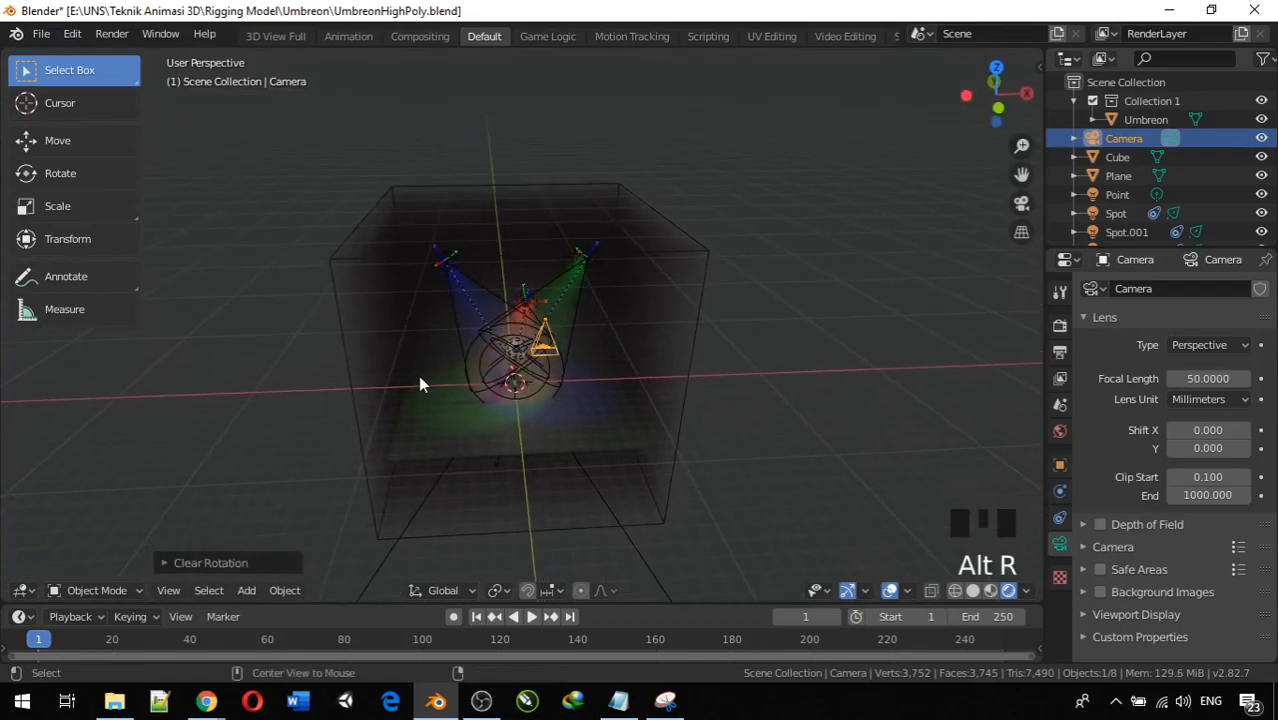
{"action": "middle_click_drag", "start_coordinate": [494, 383], "coordinate": [380, 346]}
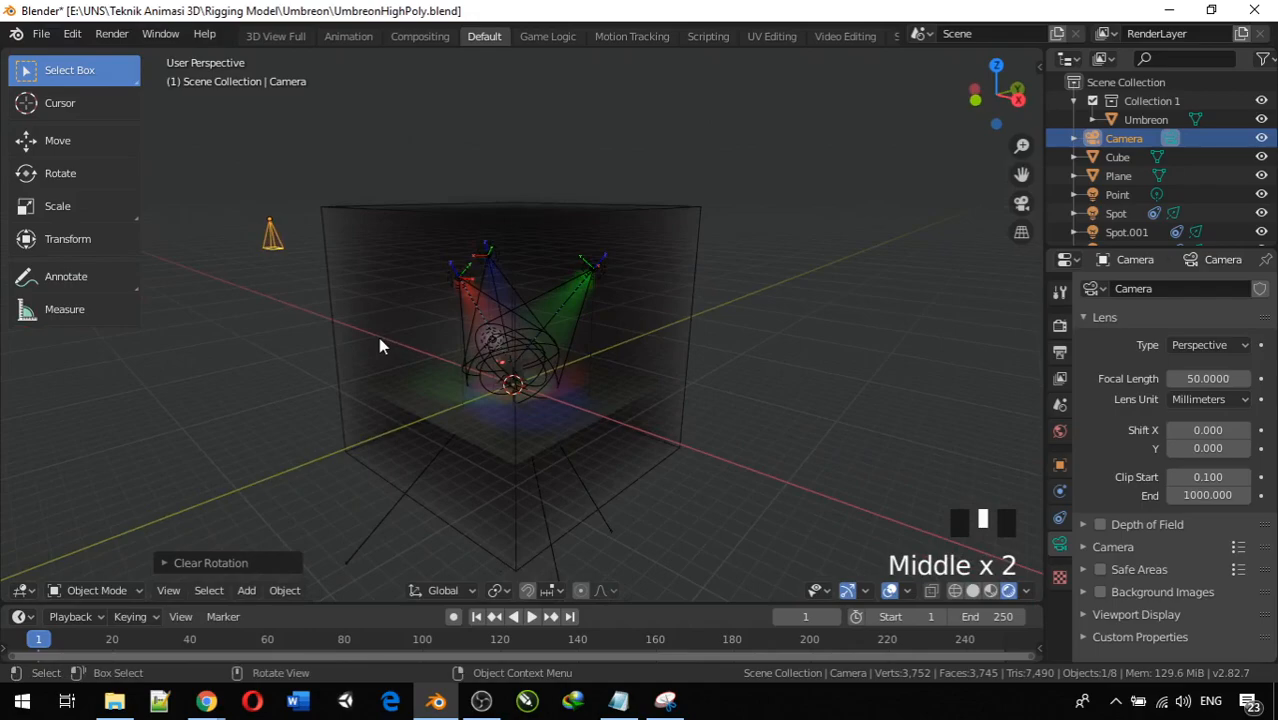
{"action": "middle_click", "coordinate": [436, 337]}
{"action": "key", "text": "KP_3"}
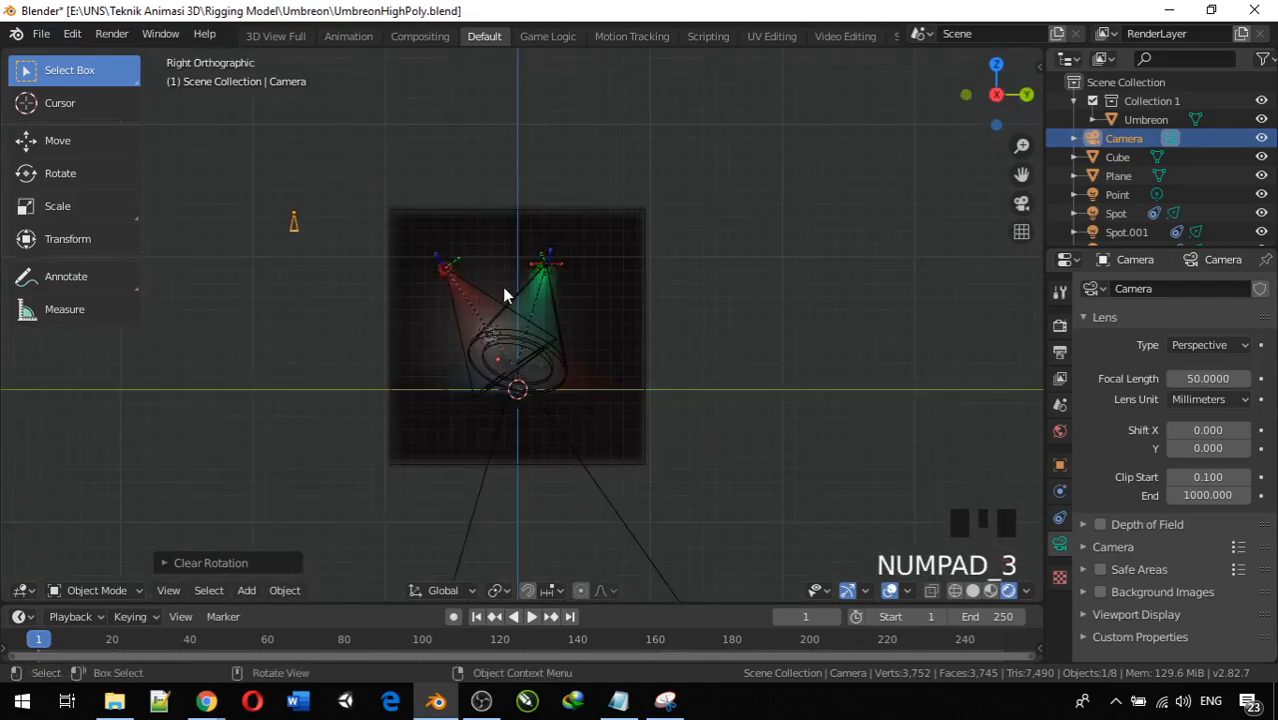
{"action": "key", "text": "r"}
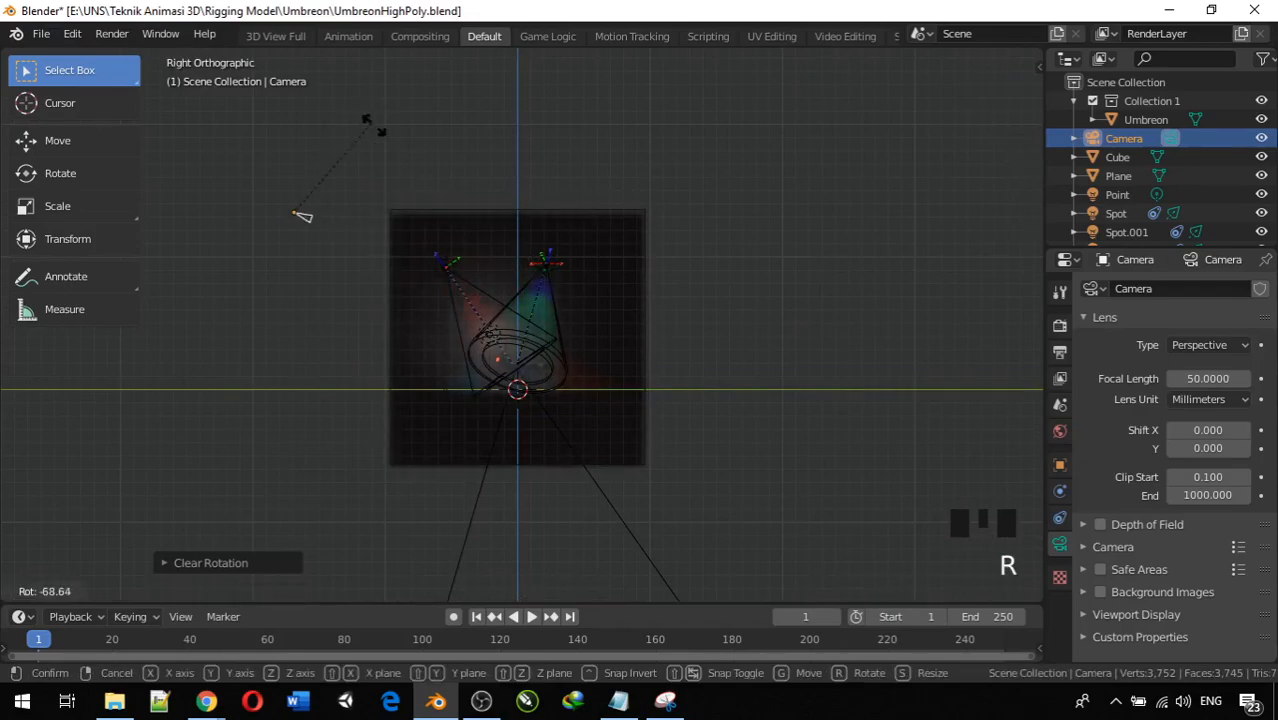
{"action": "left_click", "coordinate": [399, 157]}
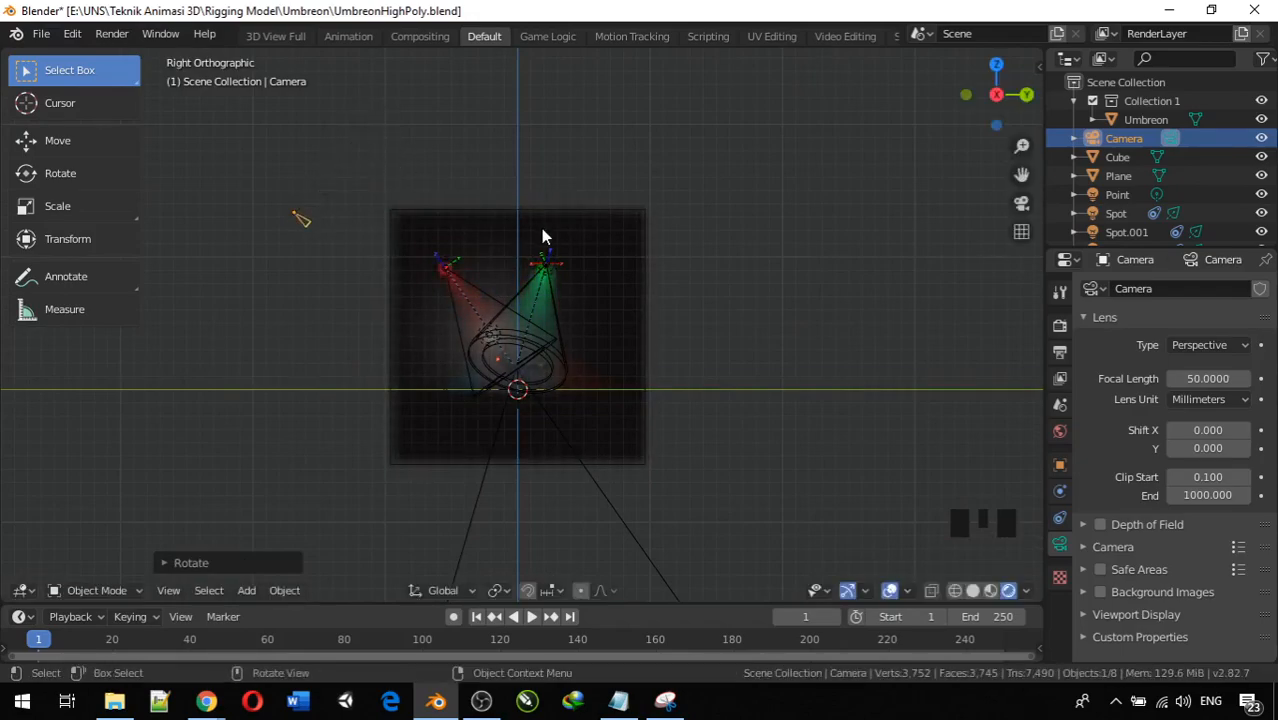
Look through the camera to check how the model and lights are framed, keeping the camera selected
{"action": "key", "text": "KP_0"}
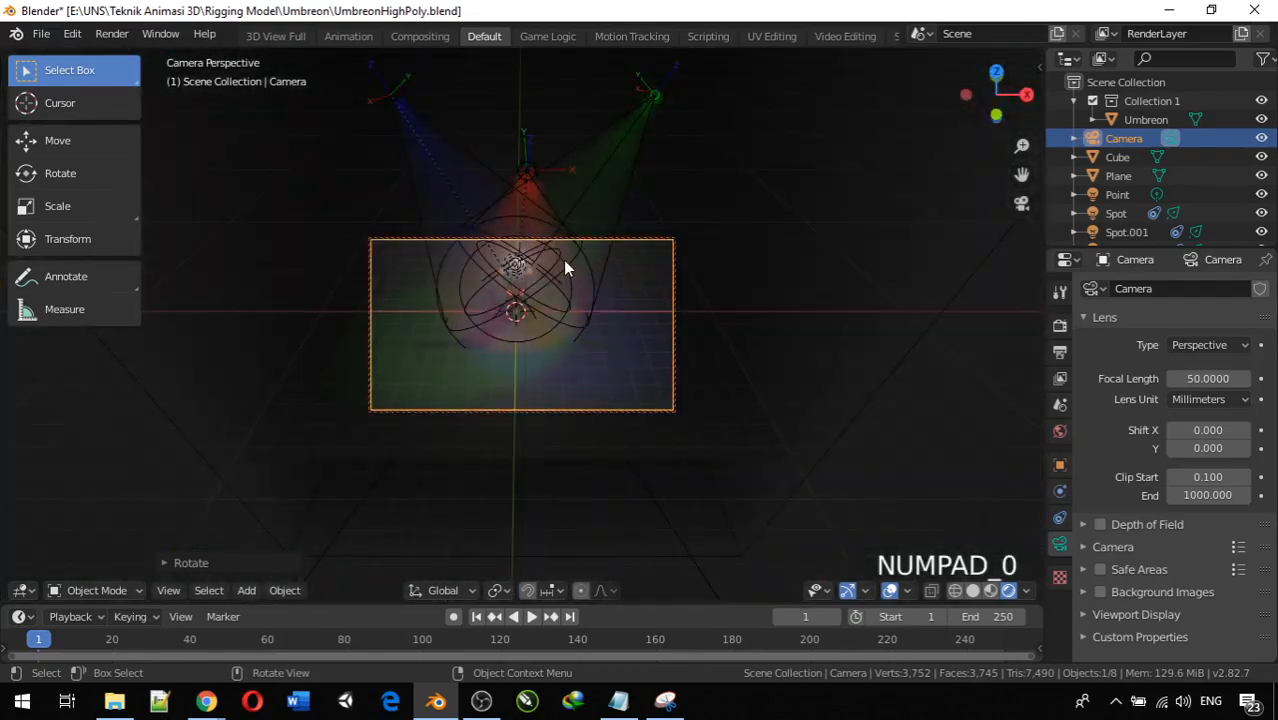
{"action": "scroll", "coordinate": [563, 260], "scroll_direction": "up", "scroll_amount": 7}
{"action": "scroll", "coordinate": [563, 260], "scroll_direction": "down", "scroll_amount": 2}
{"action": "scroll", "coordinate": [563, 260], "scroll_direction": "down", "scroll_amount": 6}
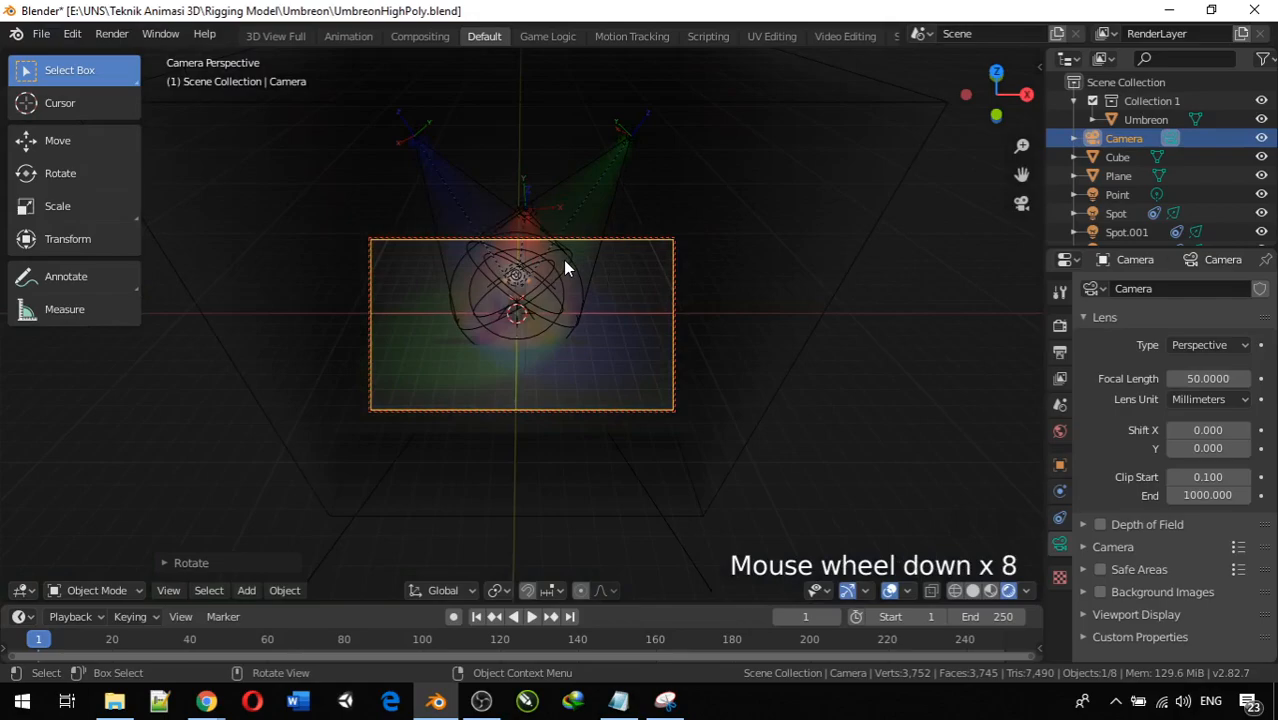
{"action": "left_click", "coordinate": [565, 253]}
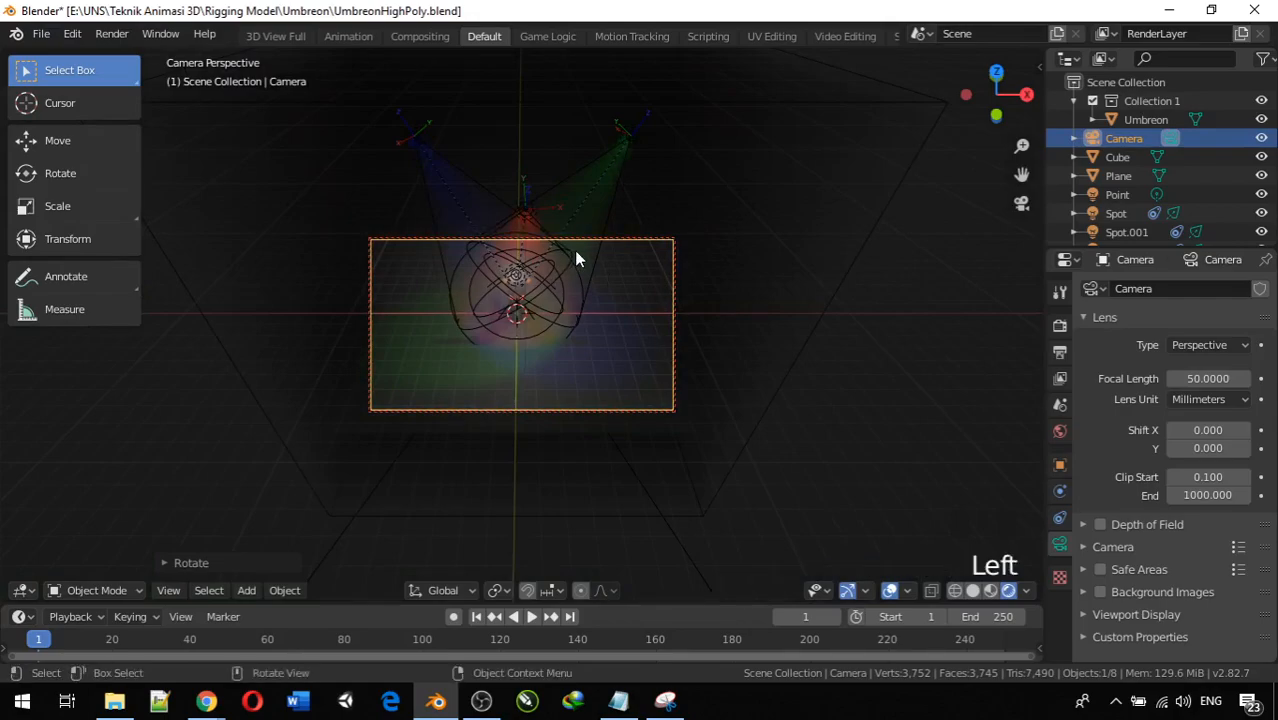
Orbit the camera vertically around the model in camera view so it looks from a lower angle
{"action": "key", "text": "KP_8"}
{"action": "key", "text": "KP_8"}
{"action": "key", "text": "KP_2"}
{"action": "key", "text": "KP_2"}
{"action": "key", "text": "KP_2"}
{"action": "key", "text": "KP_2"}
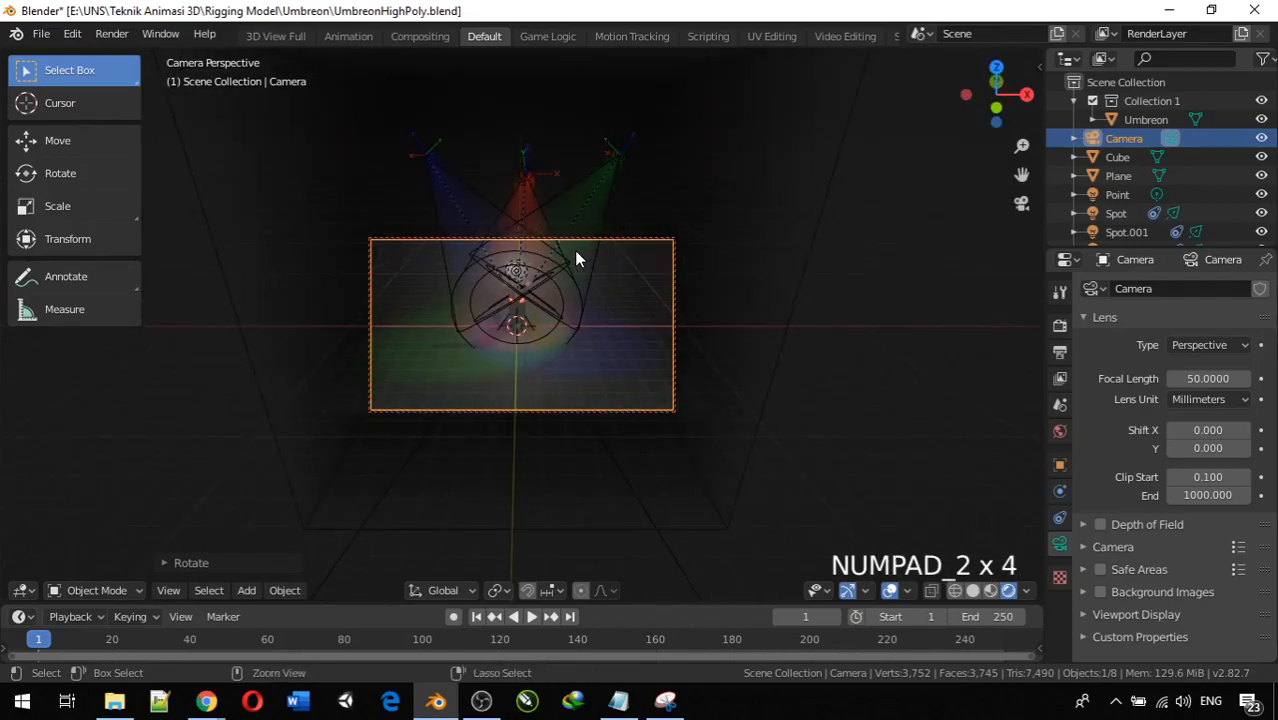
Shift the camera slightly upward in camera view so more of the spotlight beams above the model fit in the frame
{"action": "key", "text": "ctrl+KP_8"}
{"action": "key", "text": "ctrl+KP_8"}
{"action": "key", "text": "ctrl+KP_2"}
{"action": "key", "text": "ctrl+KP_2"}
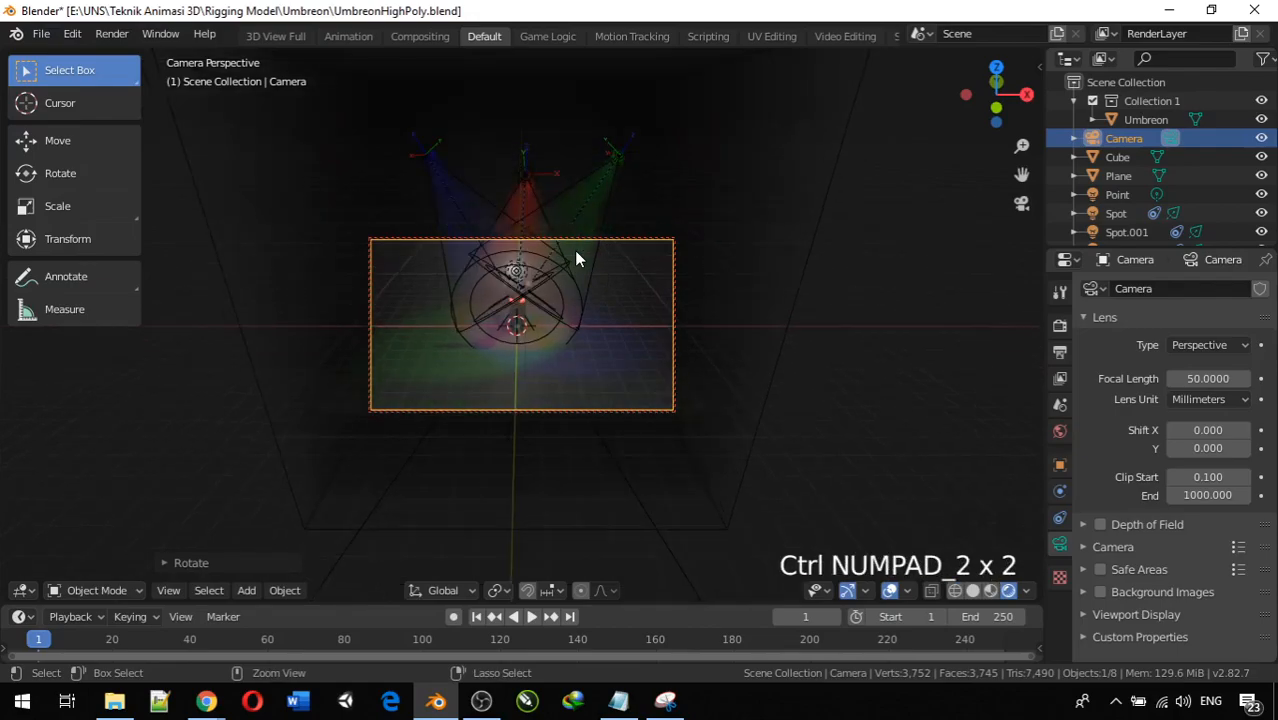
{"action": "key", "text": "ctrl+KP_8"}
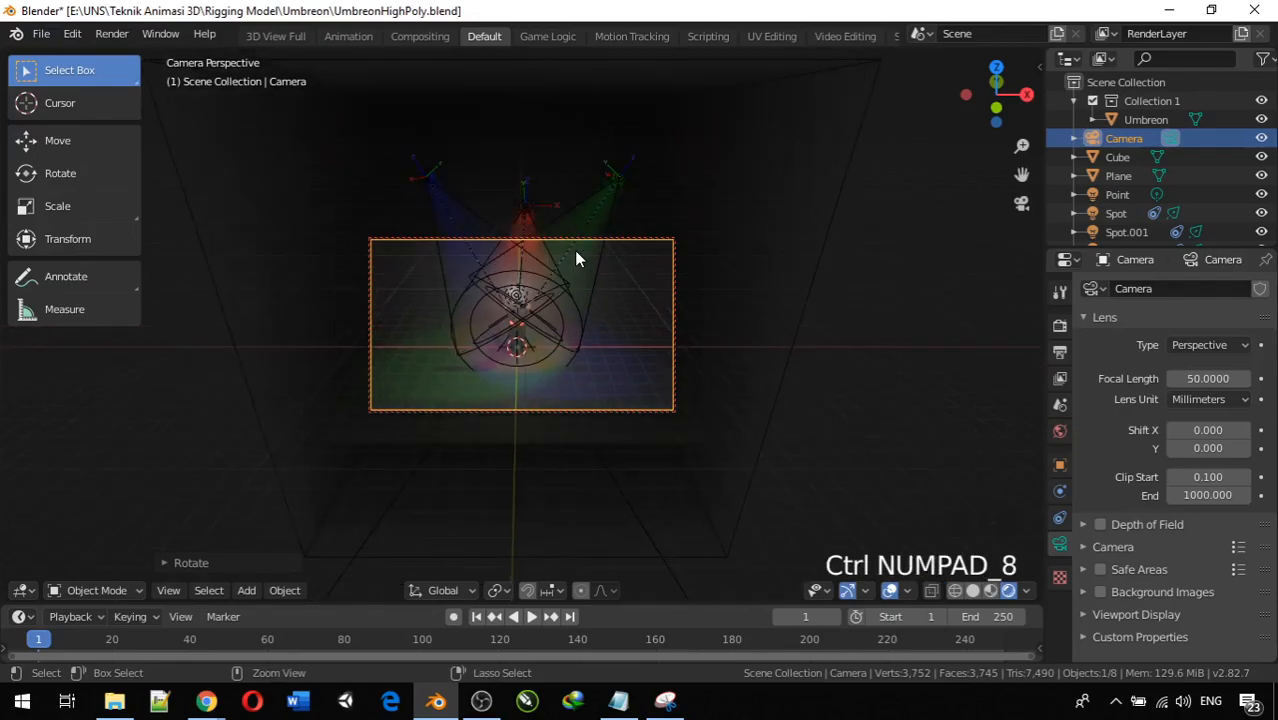
{"action": "key", "text": "ctrl+KP_8"}
{"action": "key", "text": "ctrl+KP_2"}
Orbit the camera horizontally around the scene so the model and floor are framed diagonally
{"action": "key", "text": "KP_6"}
{"action": "key", "text": "KP_6"}
{"action": "key", "text": "KP_6"}
{"action": "key", "text": "KP_6"}
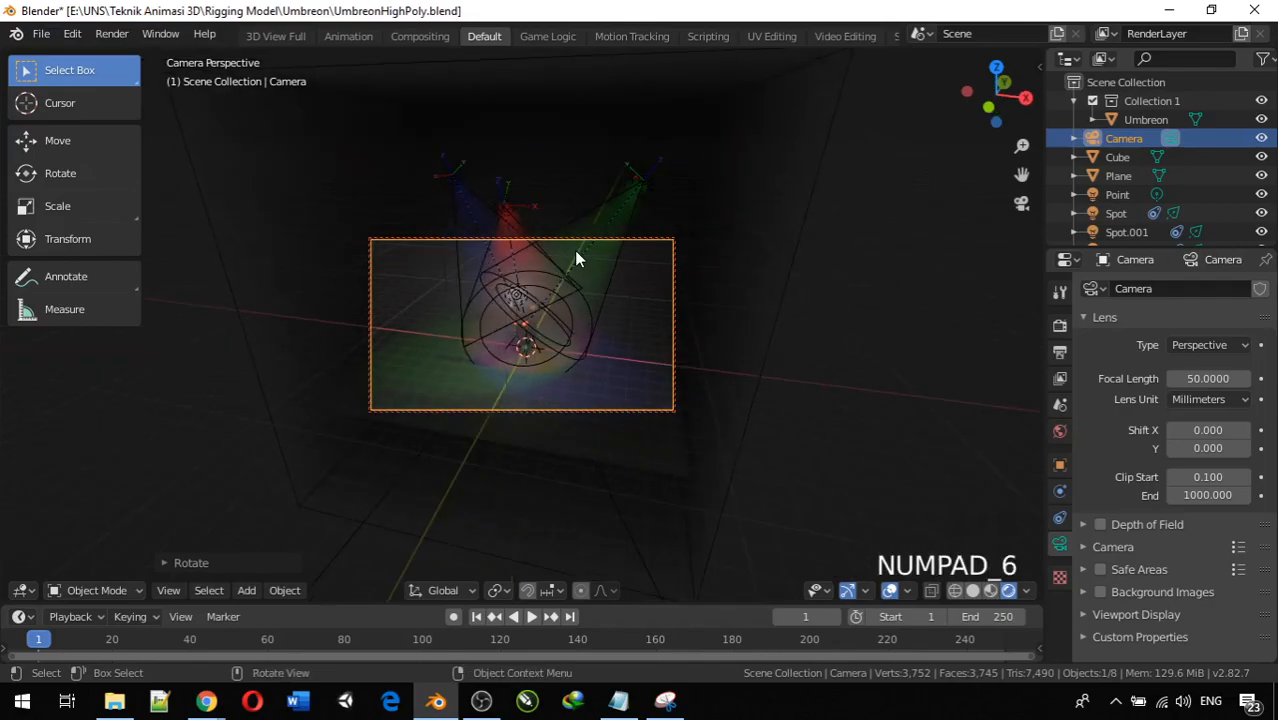
{"action": "key", "text": "KP_4"}
{"action": "key", "text": "KP_6"}
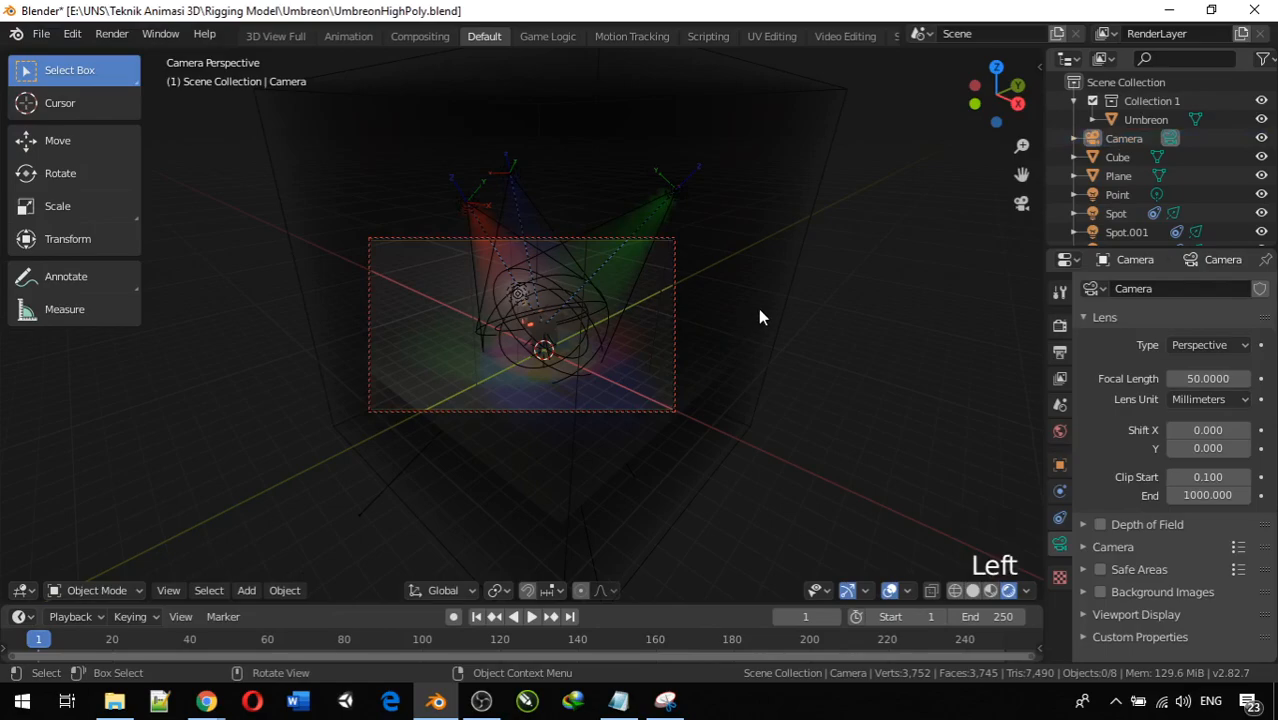
Render the current frame, inspect the image closely and as a whole, and close the render window
{"action": "key", "text": "F12"}
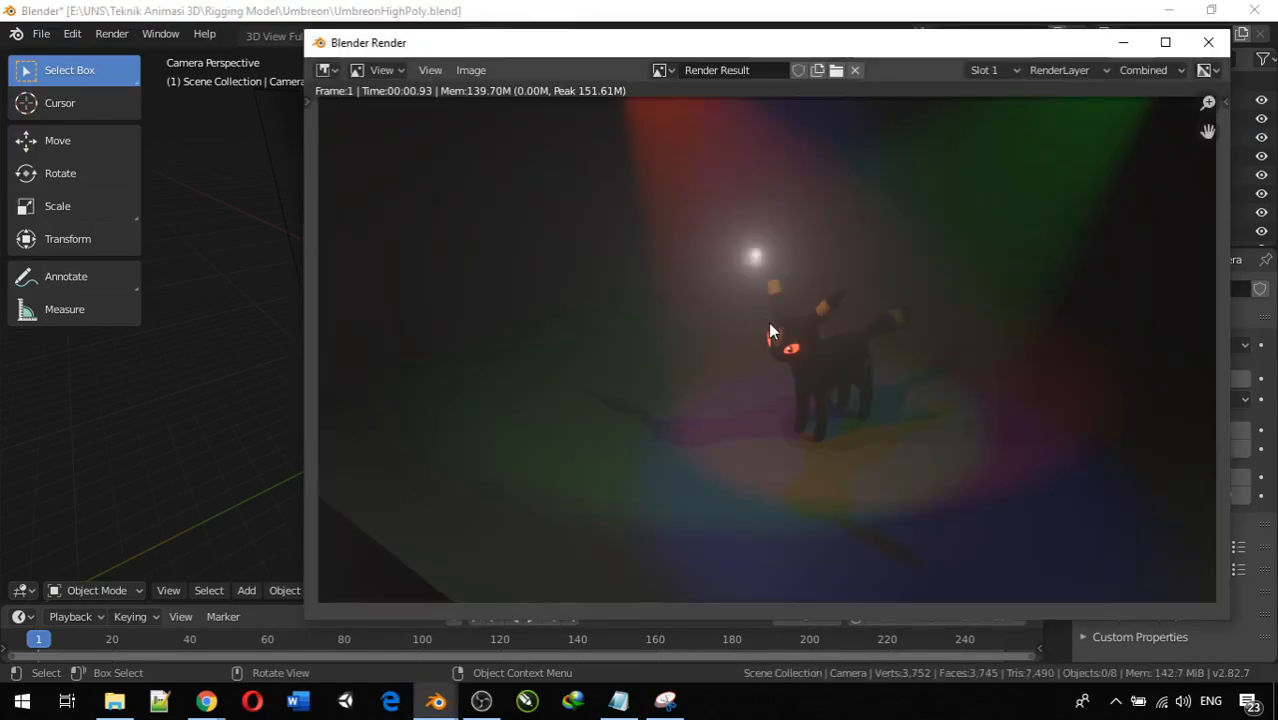
{"action": "scroll", "coordinate": [797, 335], "scroll_direction": "up", "scroll_amount": 2}
{"action": "scroll", "coordinate": [797, 335], "scroll_direction": "down", "scroll_amount": 4}
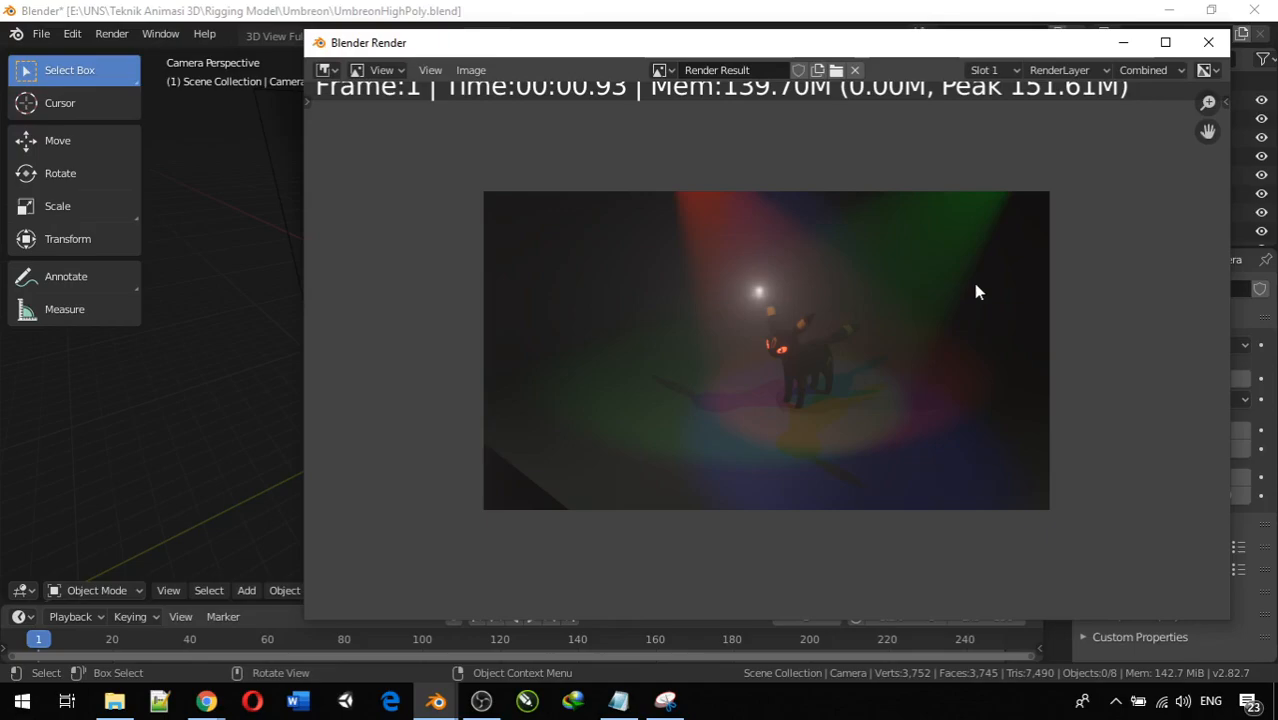
{"action": "left_click", "coordinate": [1207, 43]}
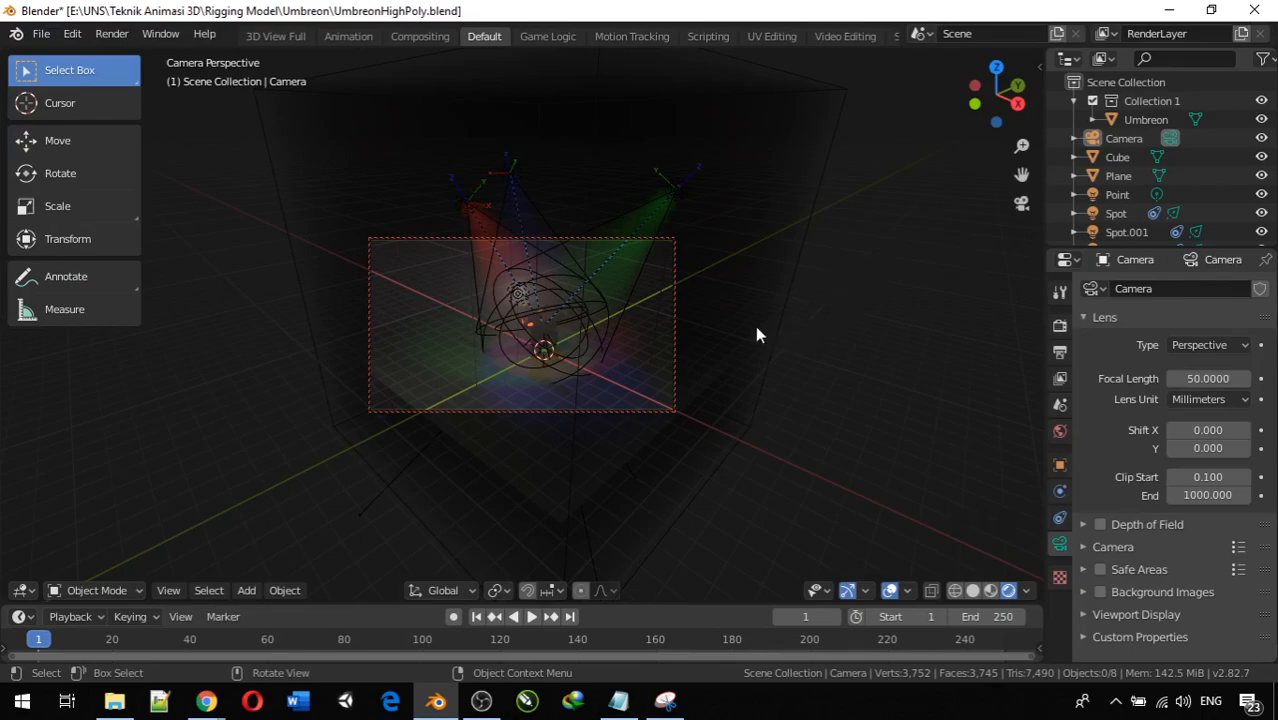
Move the camera farther back from the model to widen the framing, and leave the camera view with the camera selected
{"action": "scroll", "coordinate": [766, 318], "scroll_direction": "down", "scroll_amount": 2}
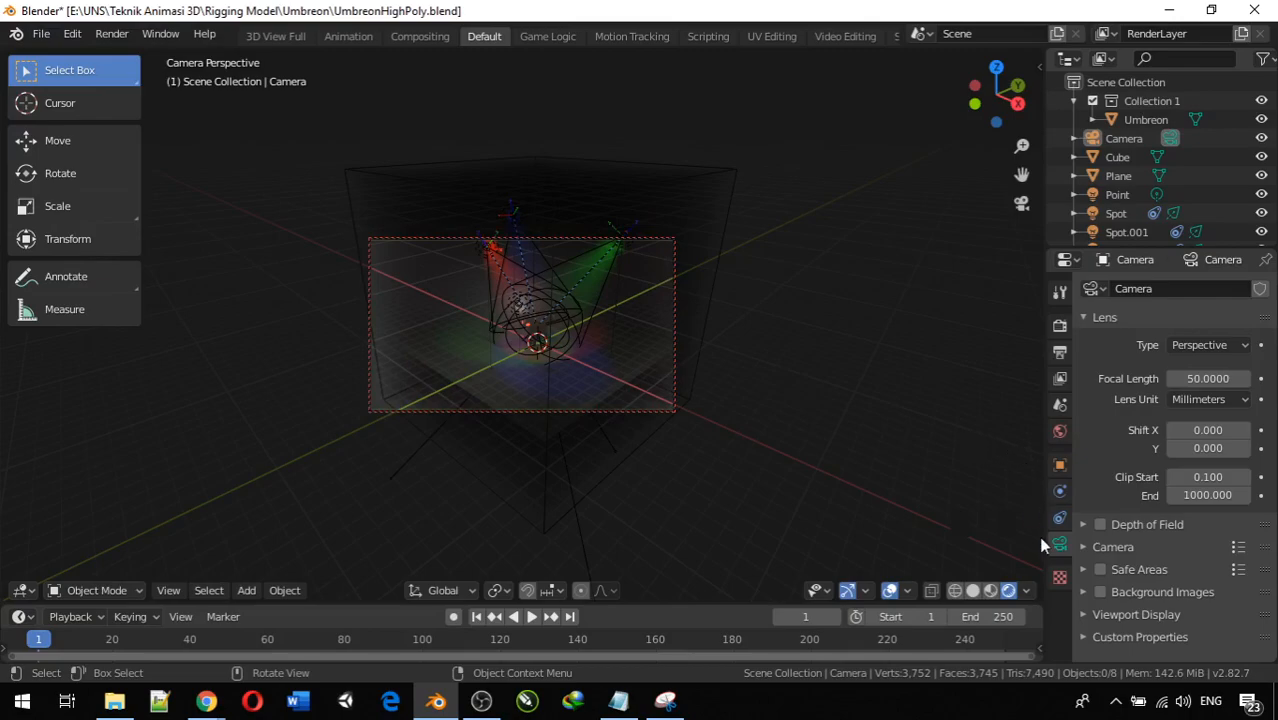
{"action": "left_click", "coordinate": [657, 297]}
{"action": "key", "text": "KP_0"}
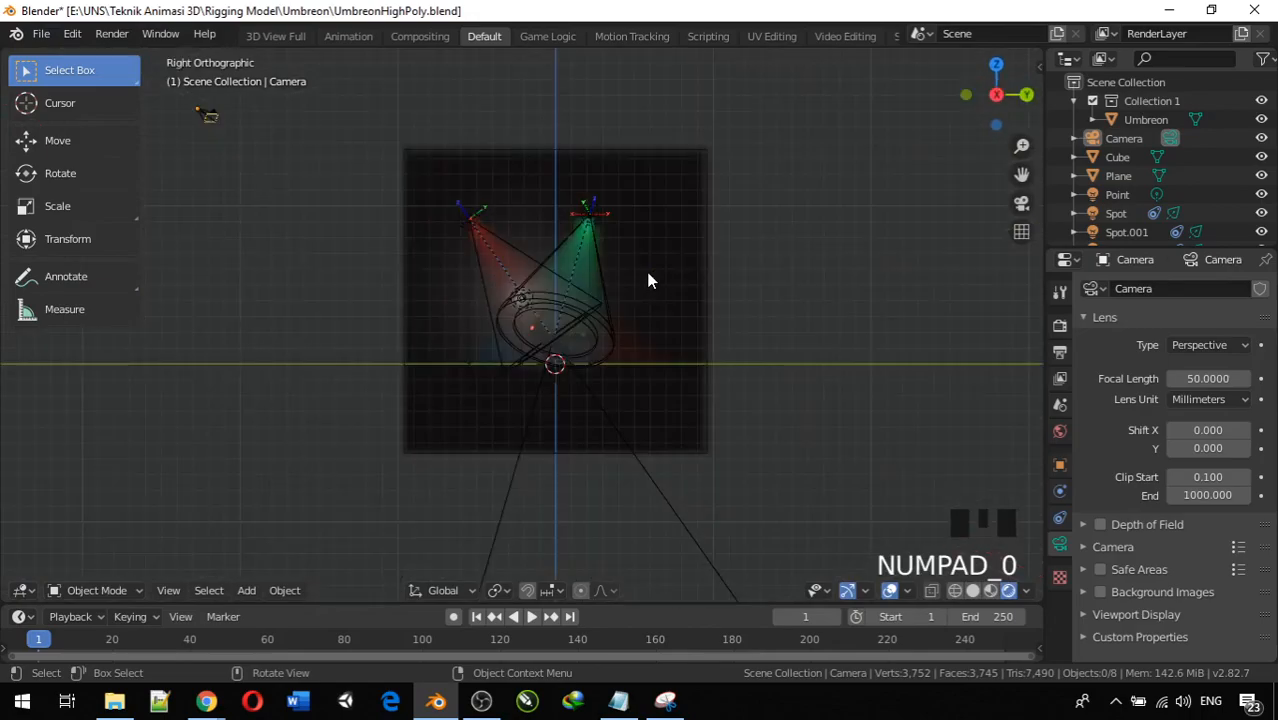
Set the Volume Scatter density of the cube's material to 0.100 and inspect the light beams around the model
{"action": "left_click", "coordinate": [712, 256]}
{"action": "scroll", "coordinate": [1187, 532], "scroll_direction": "down", "scroll_amount": 2}
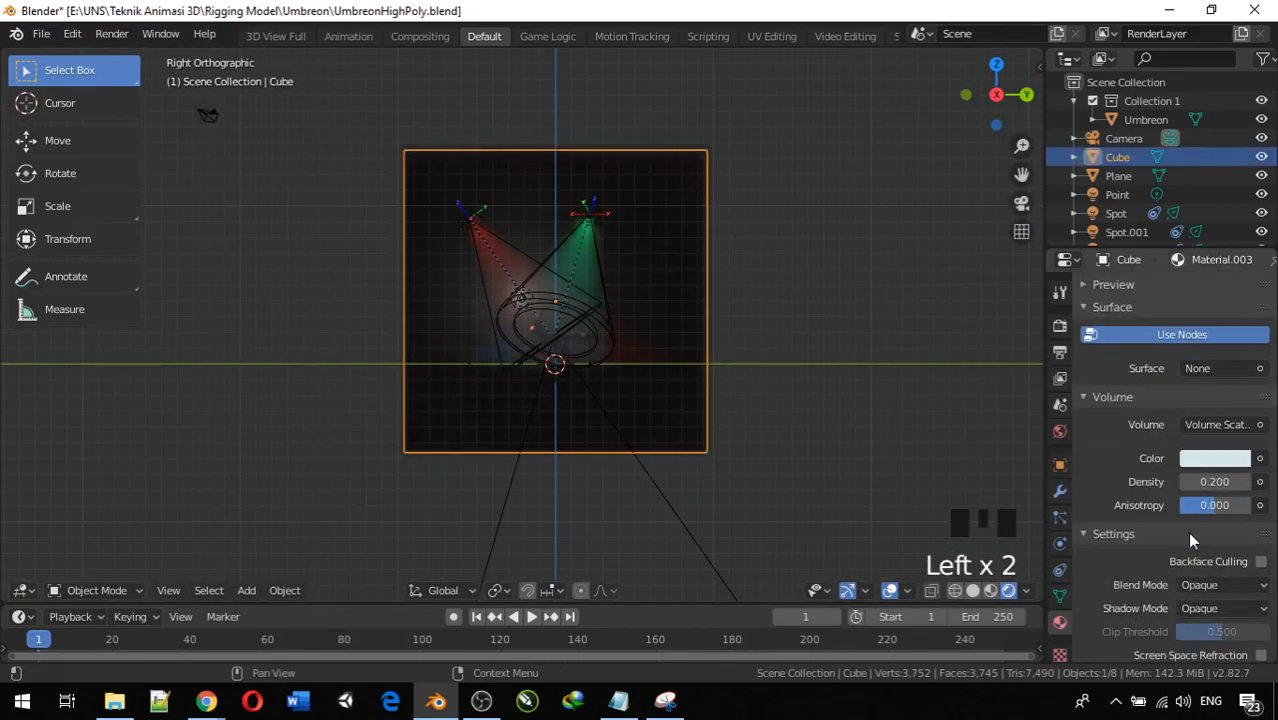
{"action": "scroll", "coordinate": [1200, 495], "scroll_direction": "up", "scroll_amount": 1}
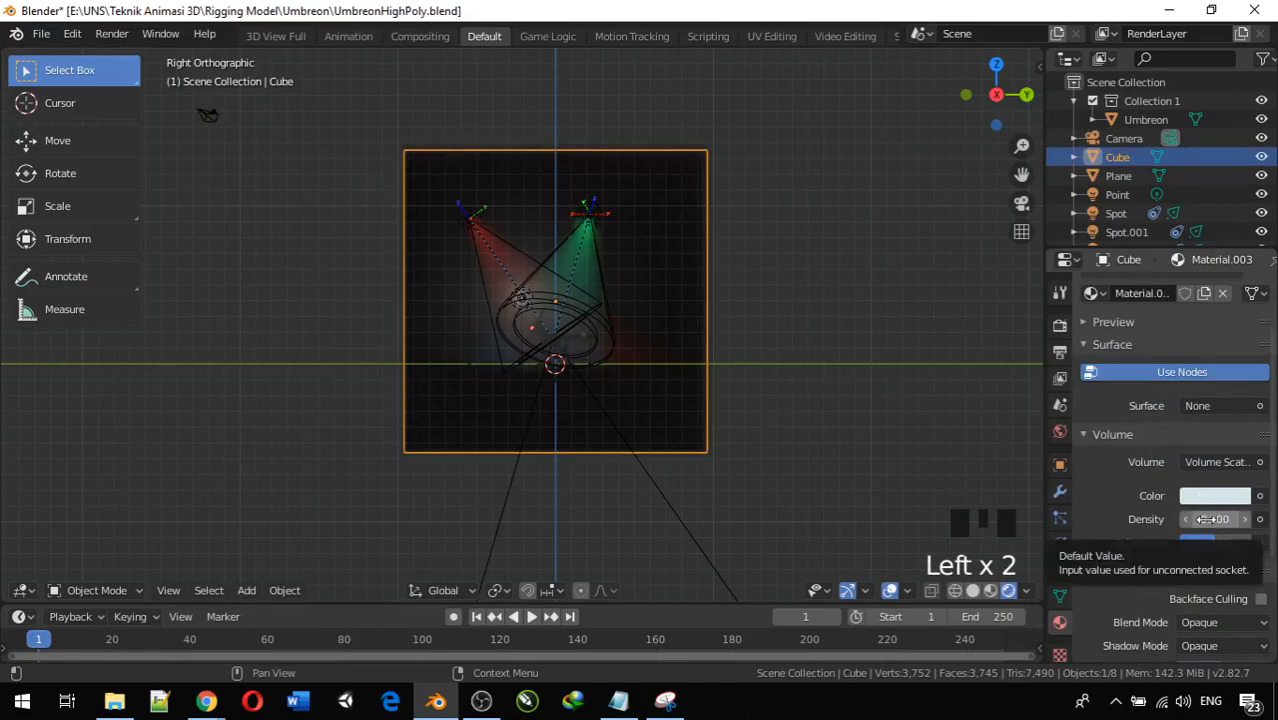
{"action": "mouse_move", "coordinate": [1206, 519]}
{"action": "left_mouse_down"}
{"action": "mouse_move", "coordinate": [1236, 519]}
{"action": "mouse_move", "coordinate": [1195, 519]}
{"action": "left_mouse_up"}
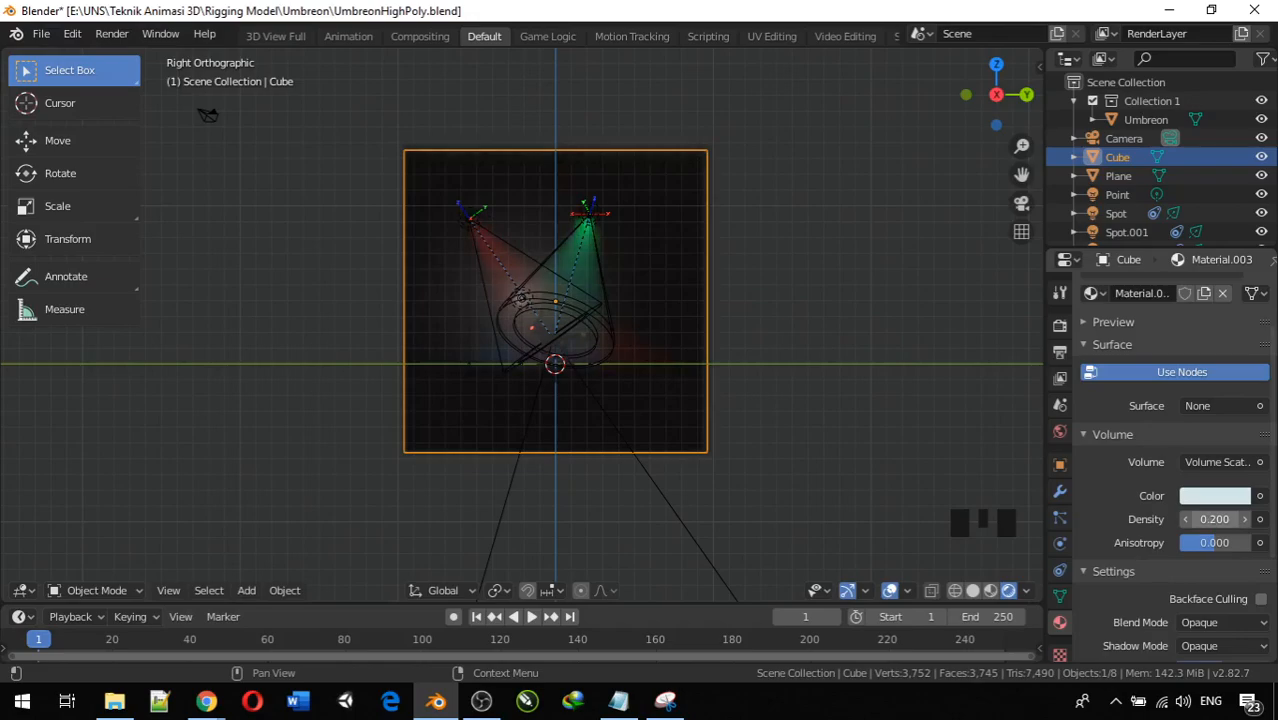
{"action": "left_click_drag", "start_coordinate": [1195, 519], "coordinate": [1194, 519]}
{"action": "middle_click_drag", "start_coordinate": [798, 448], "coordinate": [802, 483]}
{"action": "scroll", "coordinate": [650, 394], "scroll_direction": "up", "scroll_amount": 5}
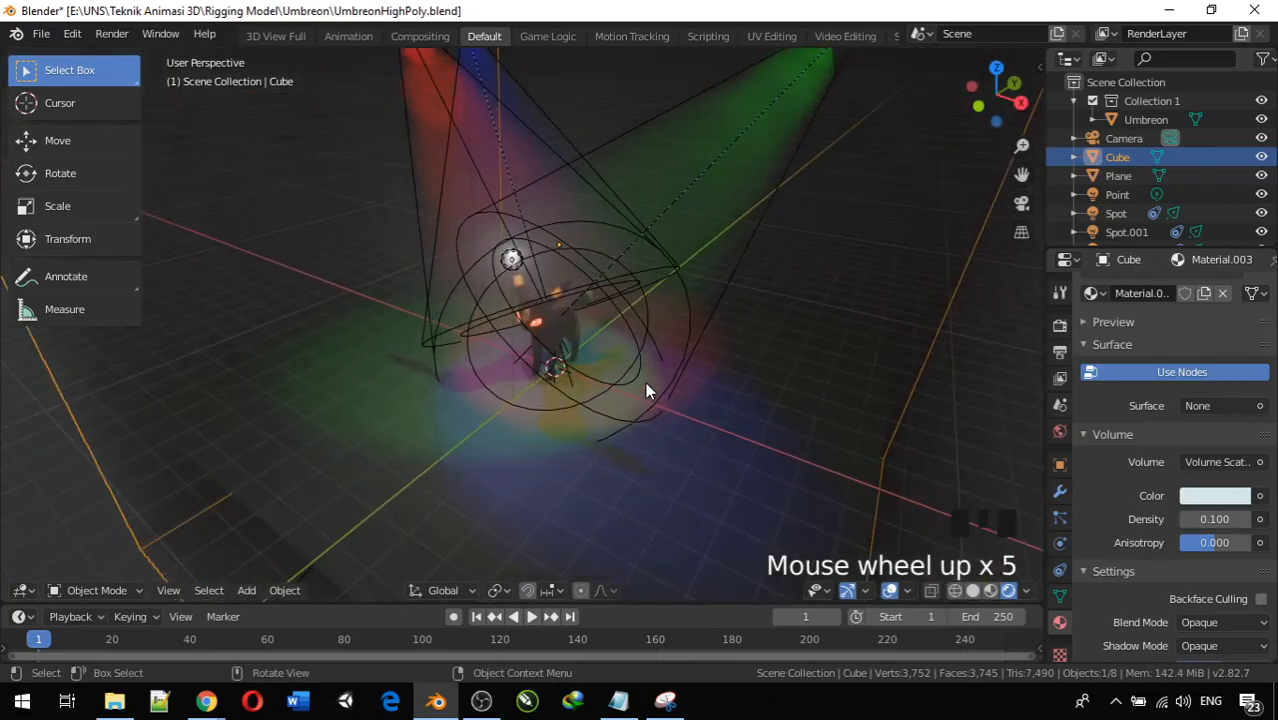
Deselect all objects, render the frame again to check the thinner fog and wider framing, and close the render window
{"action": "left_click", "coordinate": [831, 368]}
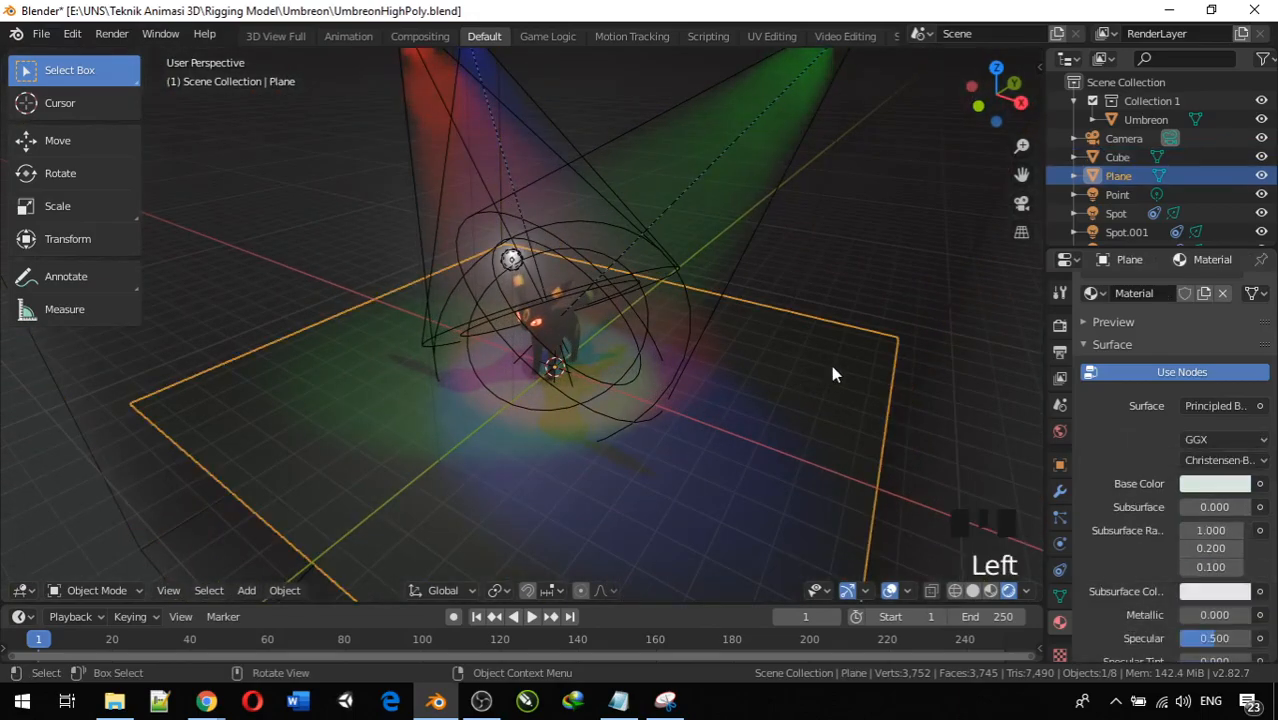
{"action": "left_click", "coordinate": [1000, 410]}
{"action": "scroll", "coordinate": [841, 390], "scroll_direction": "up", "scroll_amount": 2}
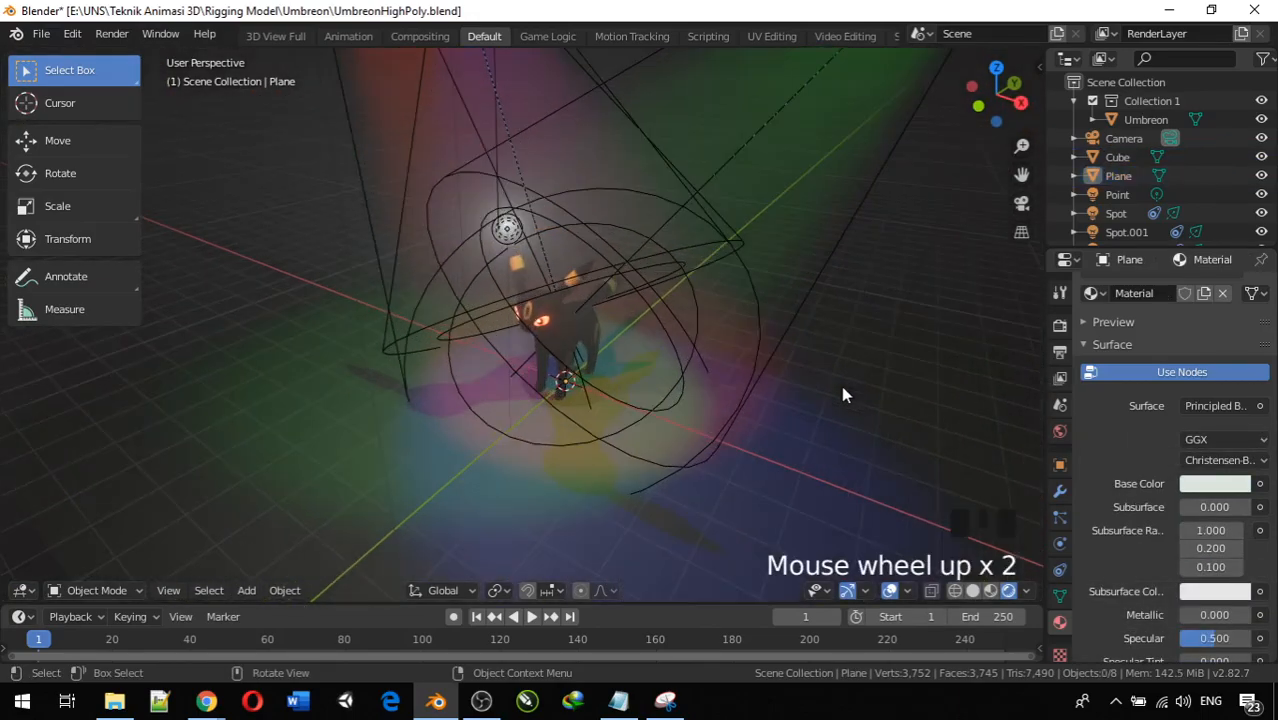
{"action": "key", "text": "F12"}
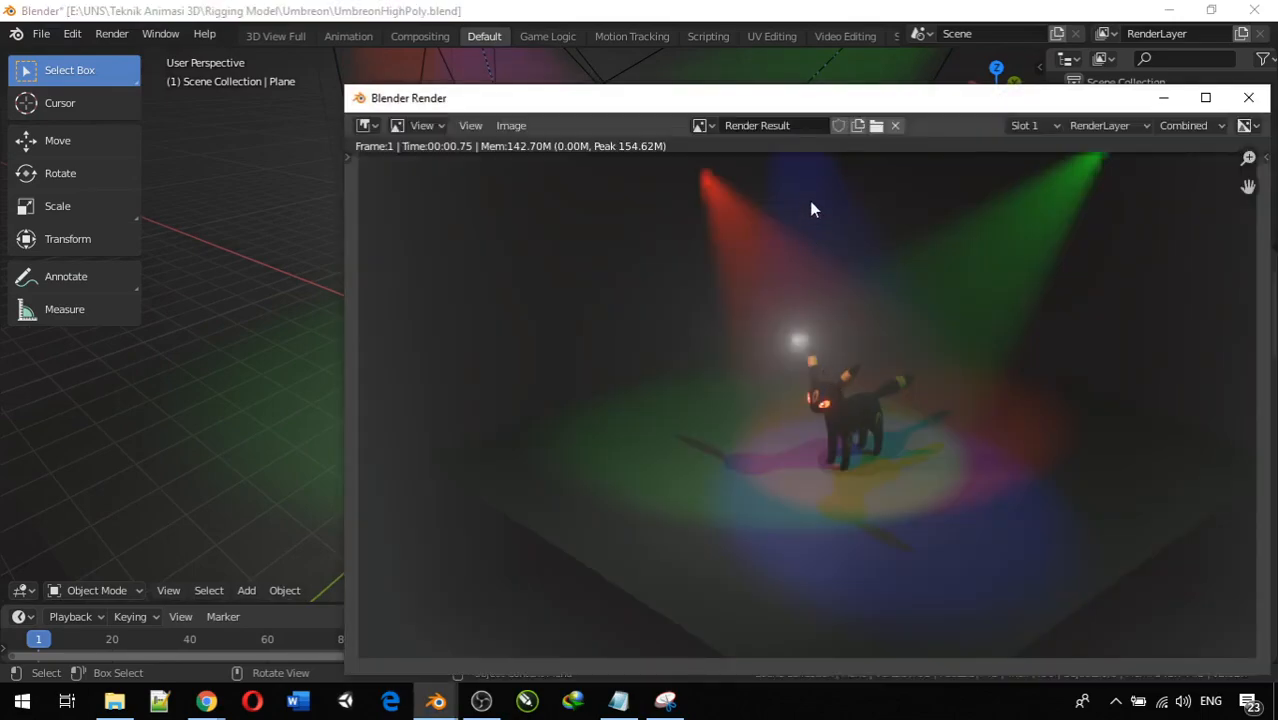
{"action": "left_click_drag", "start_coordinate": [800, 100], "coordinate": [607, 44]}
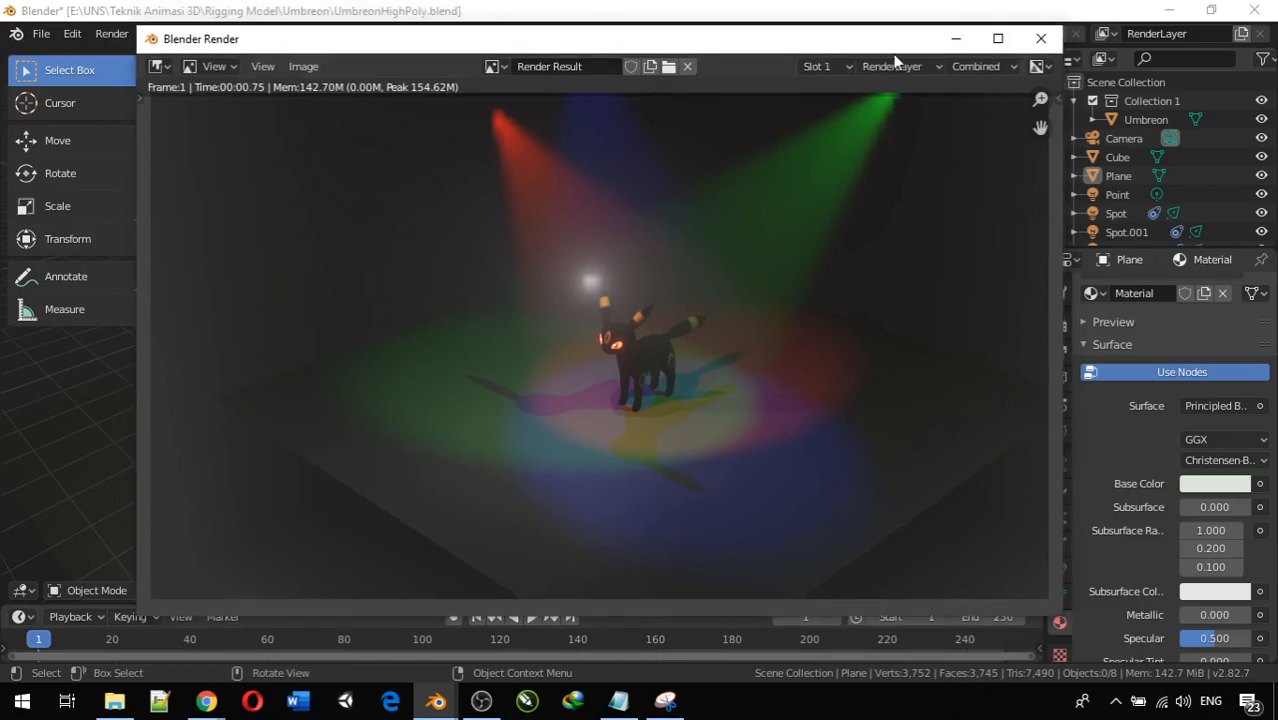
{"action": "left_click", "coordinate": [1038, 40]}
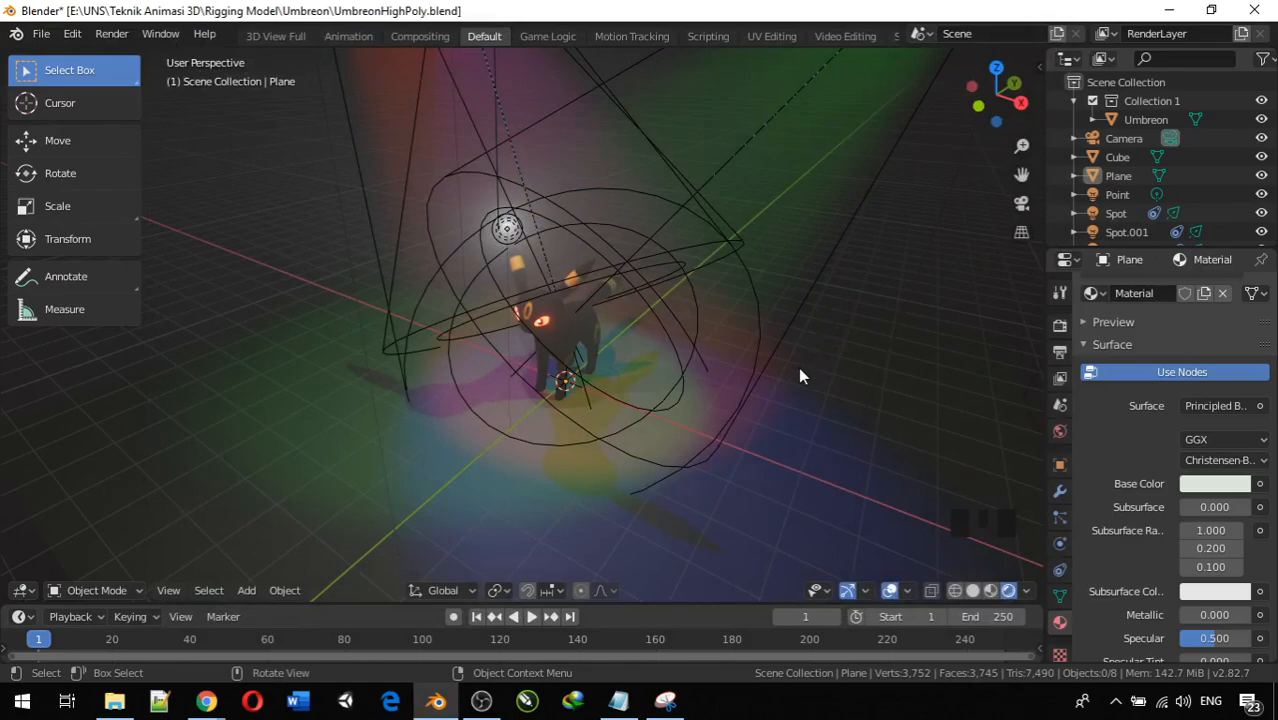